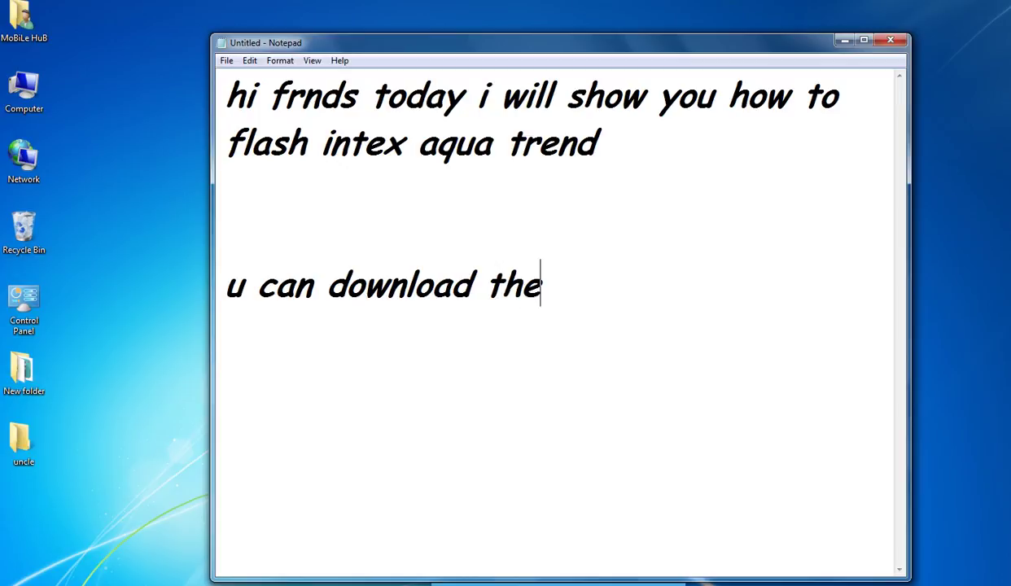
- Complete the second note line so it reads "u can download the flash file from link below"
text(a)
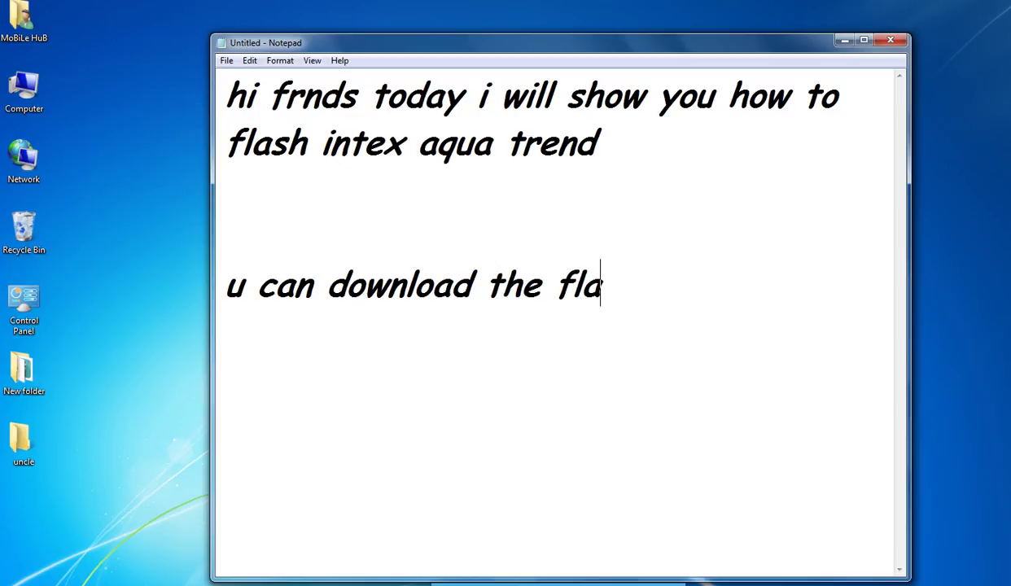
text(sh)
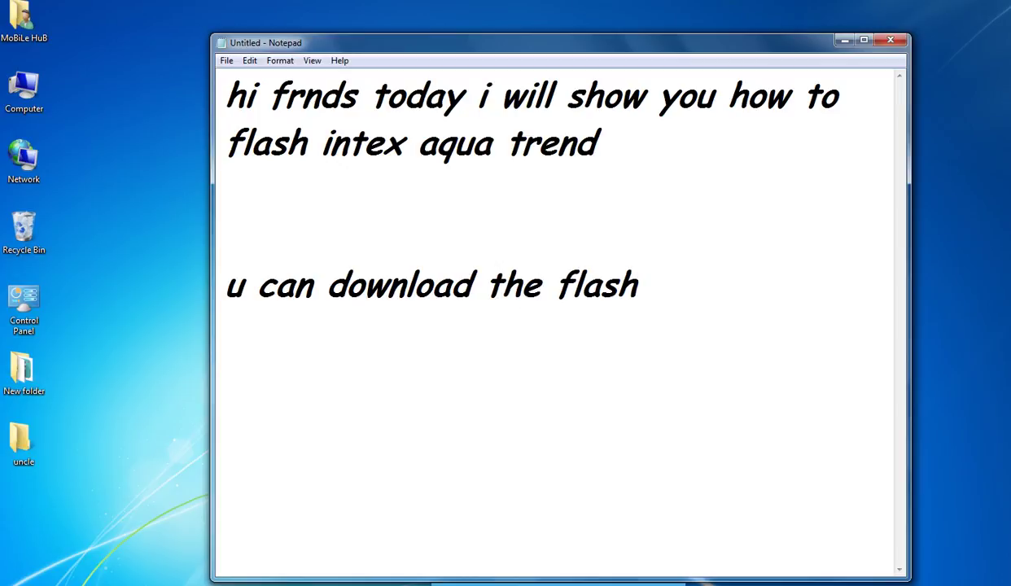
text( file from )
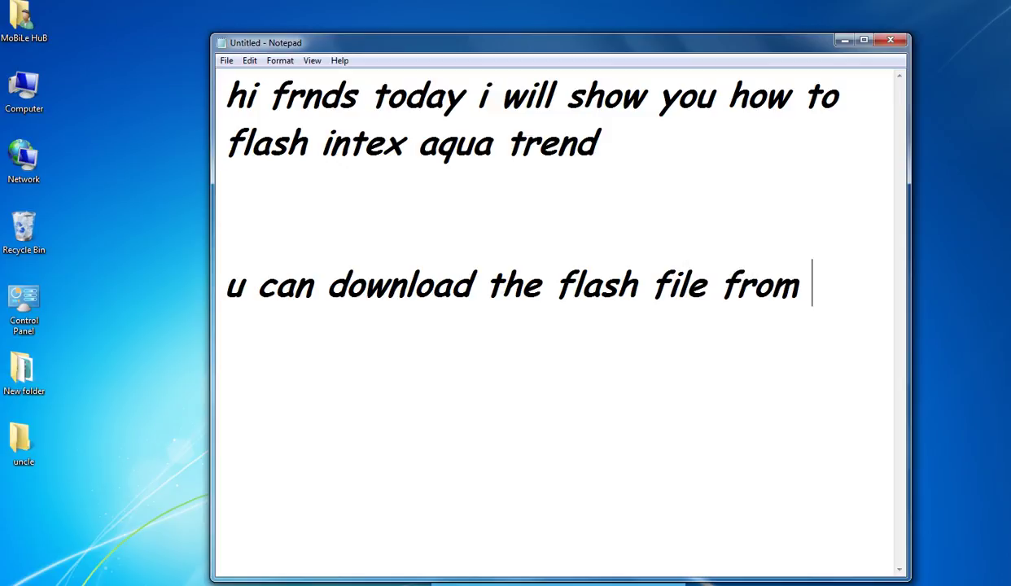
text(link below)
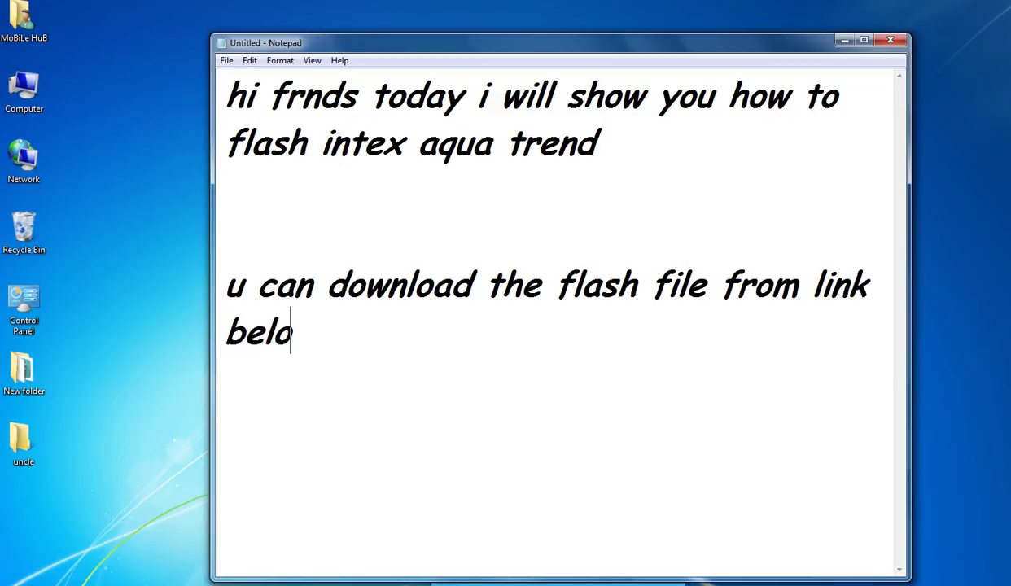
- Leave two blank lines and add the line "i have already download and extract it"
key(Return)
key(Return)
key(Return)
text(i h)
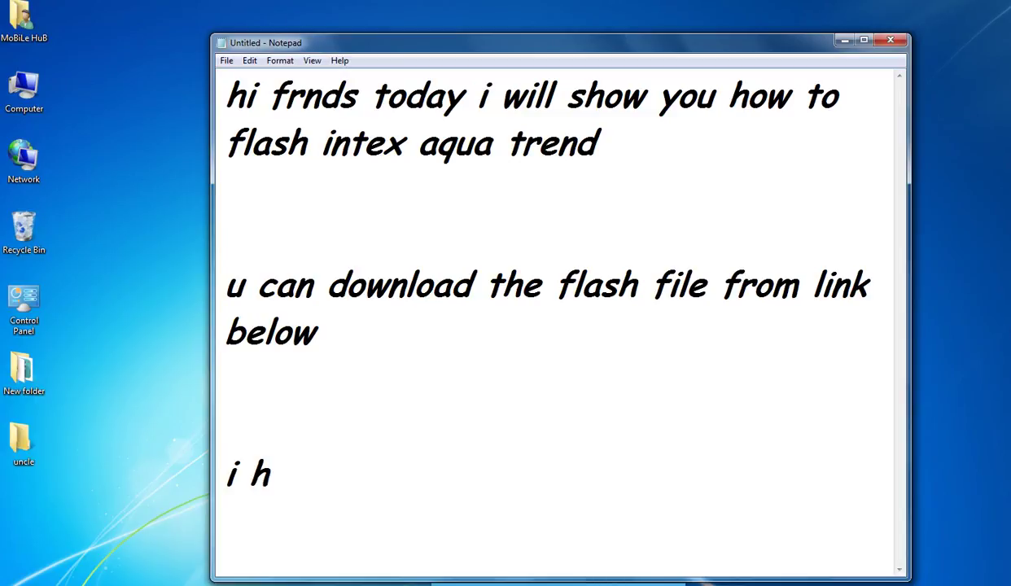
text(ave a)
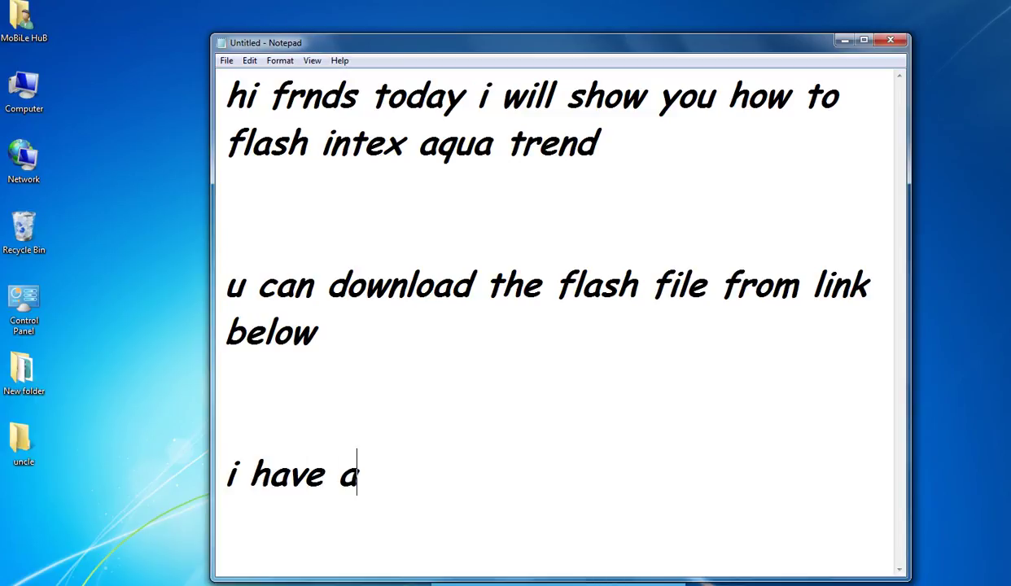
text(lready )
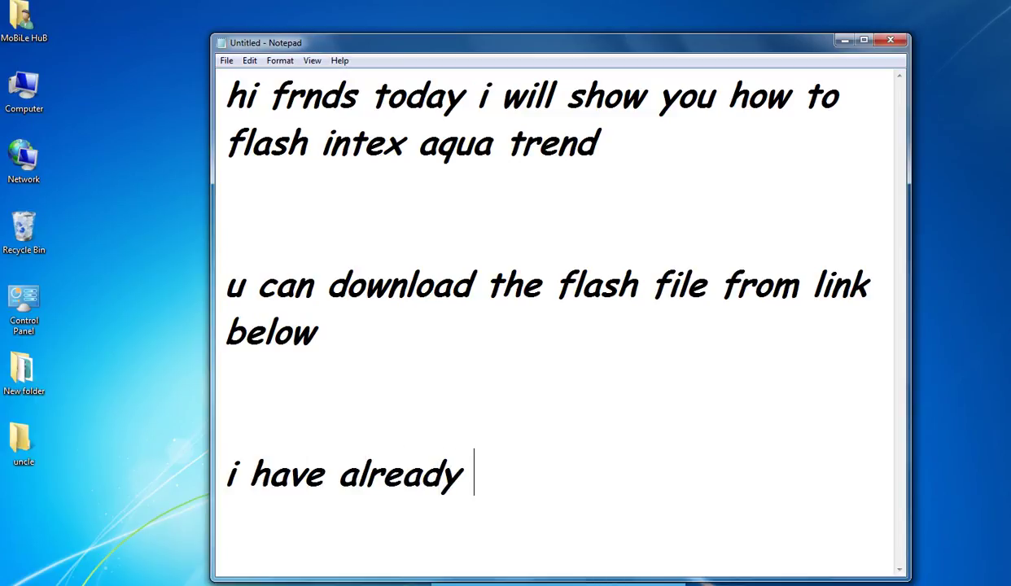
text(downloa)
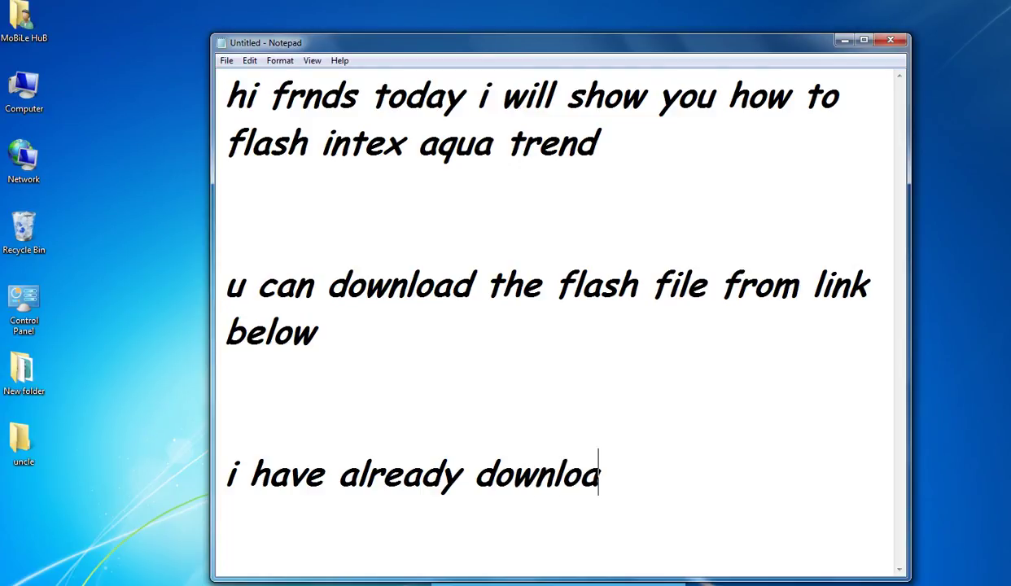
text(dan)
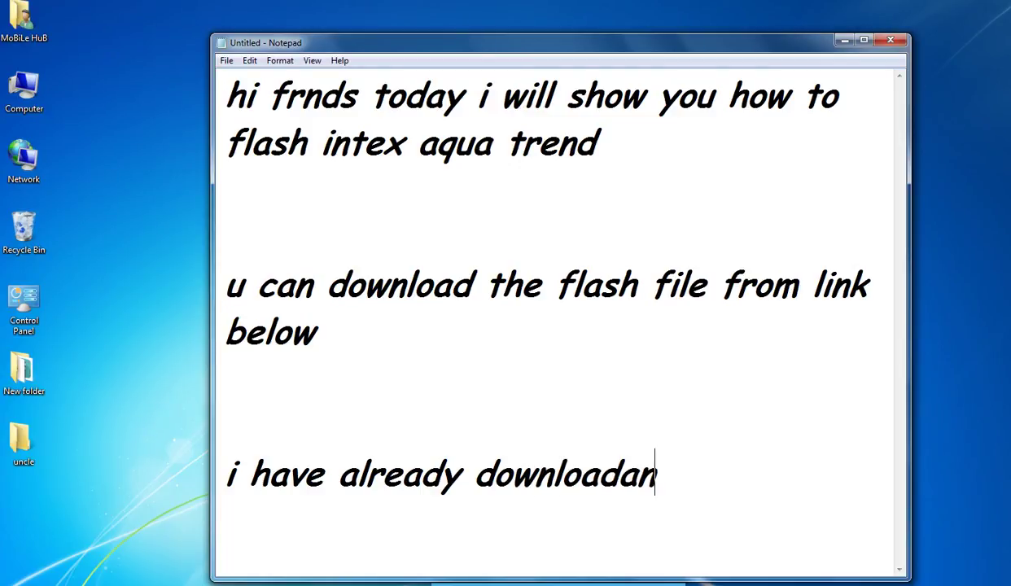
key(BackSpace)
key(BackSpace)
text(a)
text(nd)
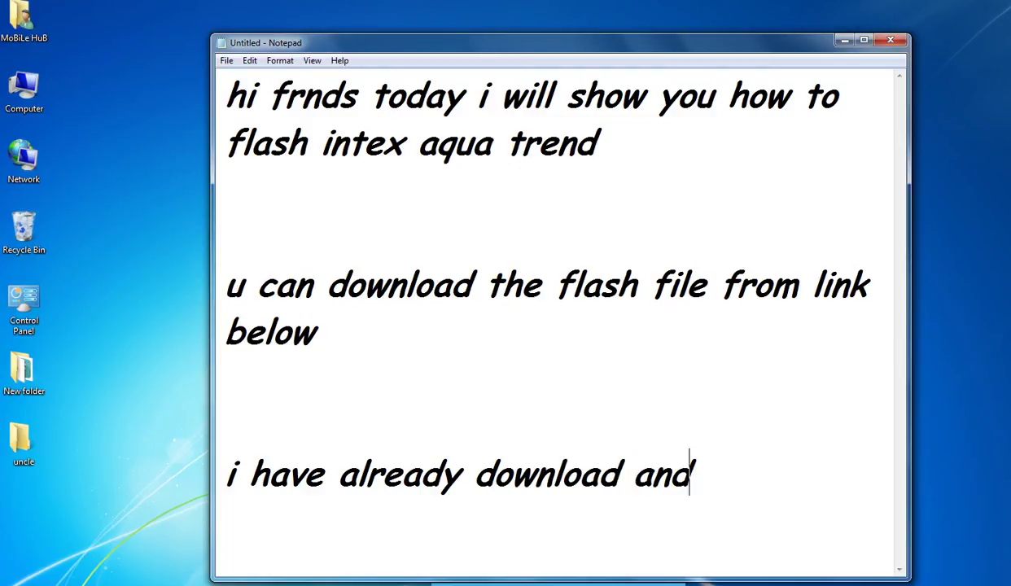
text( extract )
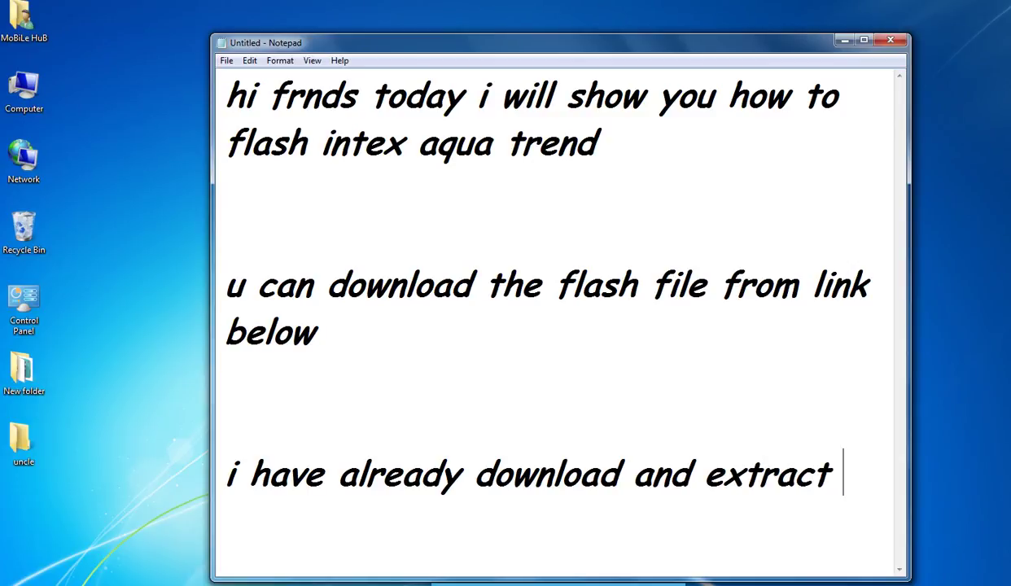
text(it)
- Leave one blank line, add the closing line "so lets do it" and start a new line below it
key(Return)
key(Return)
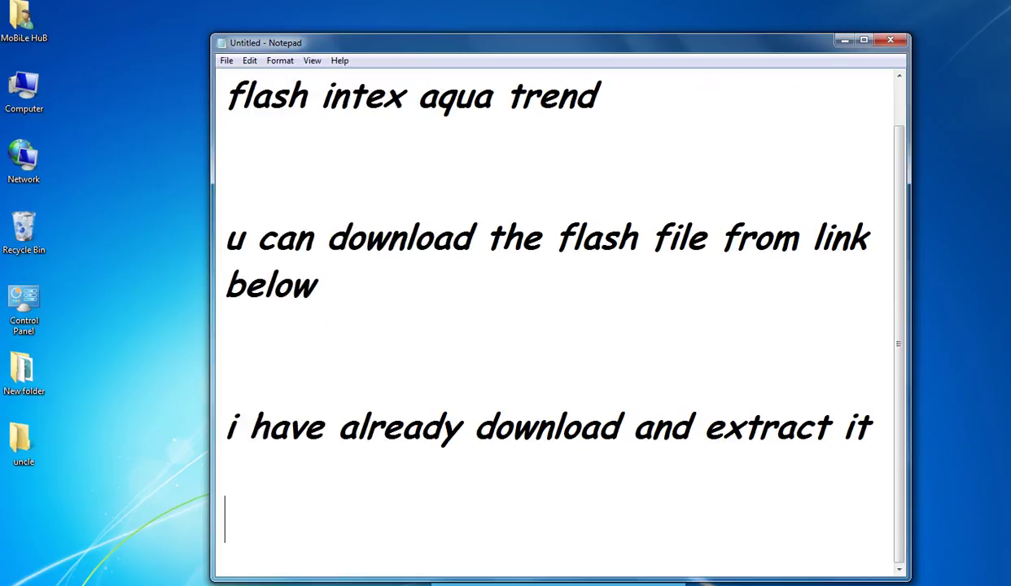
text(so lets do it)
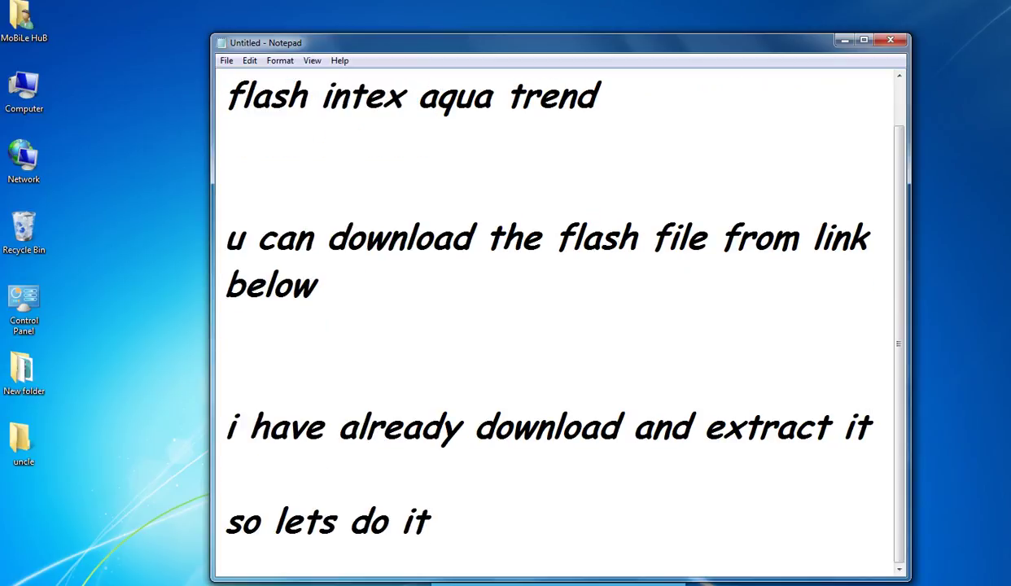
key(Return)
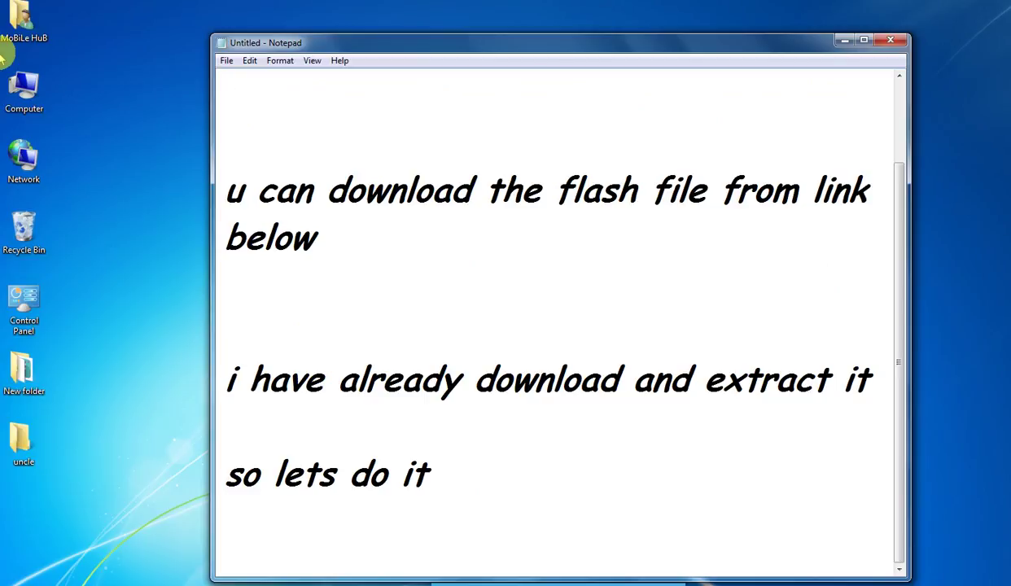
- Switch to the Intex_Aqua_Trend_V07_Indian_SER_20150821 folder in Windows Explorer, then narrow and reposition its window so it fits fully on the desktop
click(12, 84)
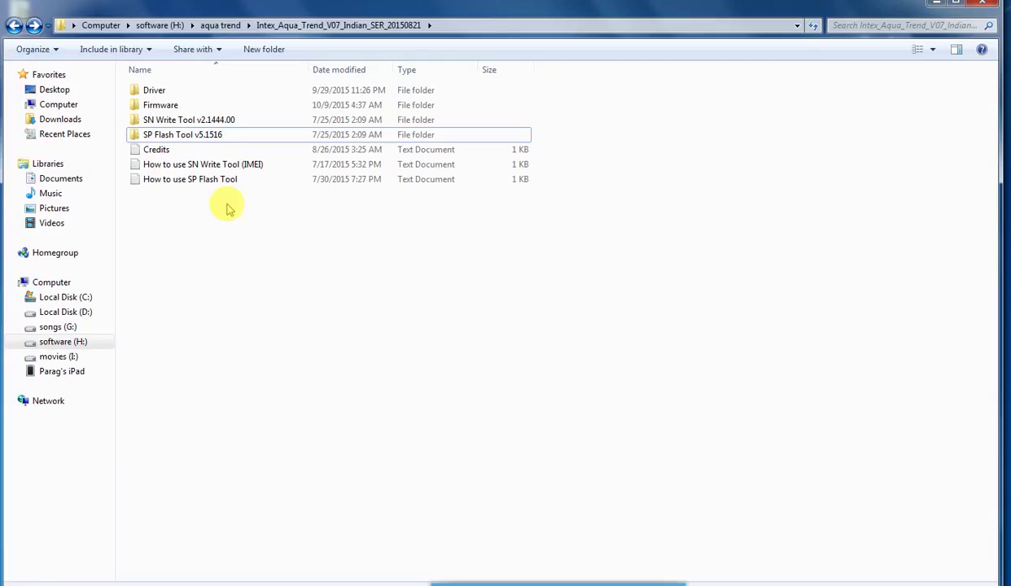
click(167, 136)
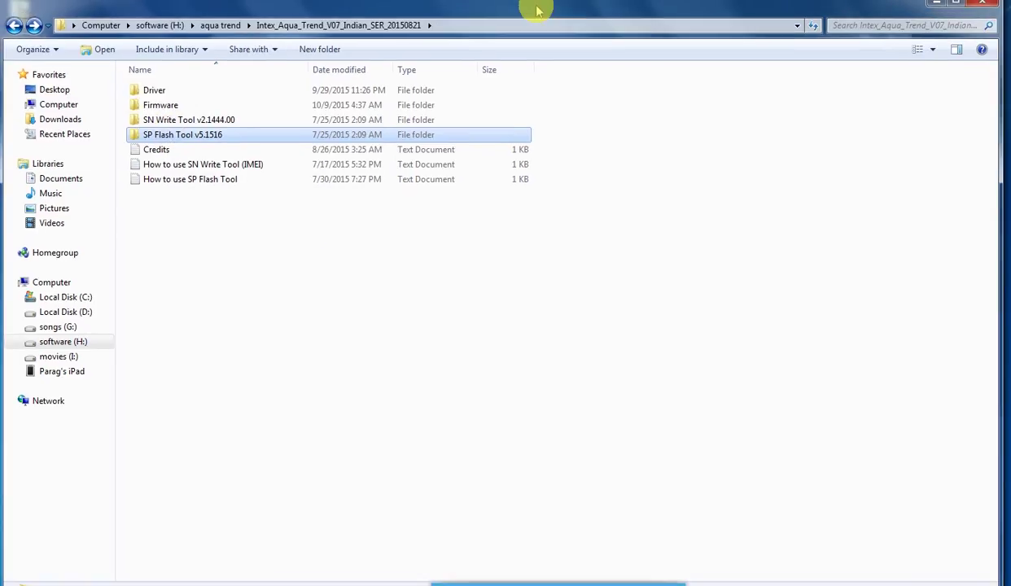
drag(542, 5, 548, 147)
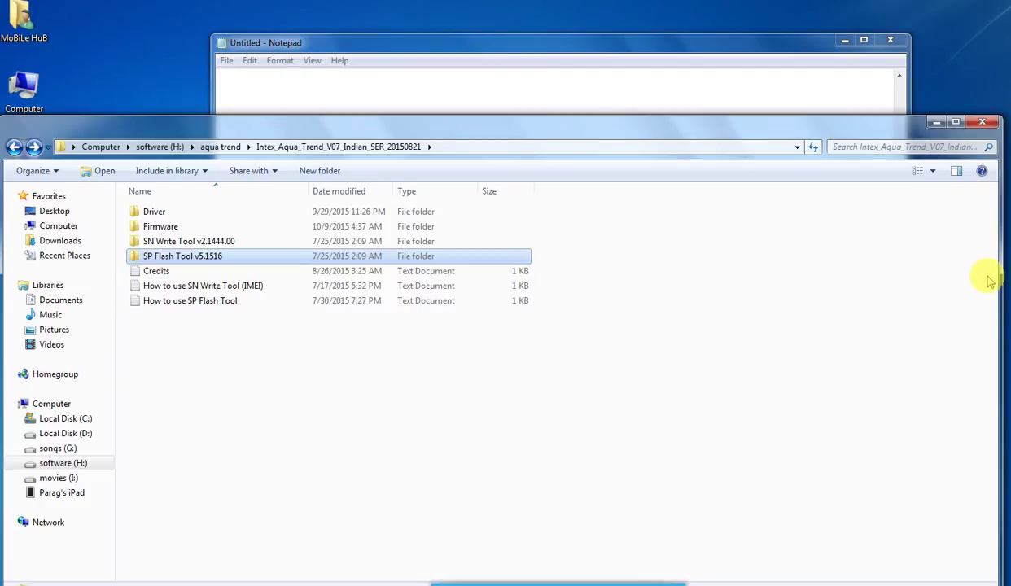
drag(973, 271, 753, 269)
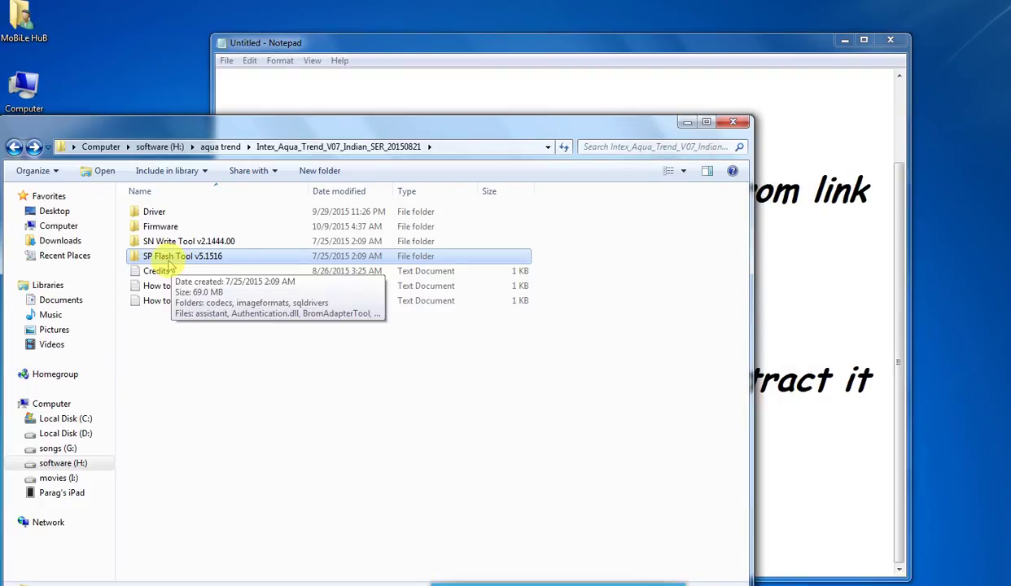
drag(187, 137, 209, 51)
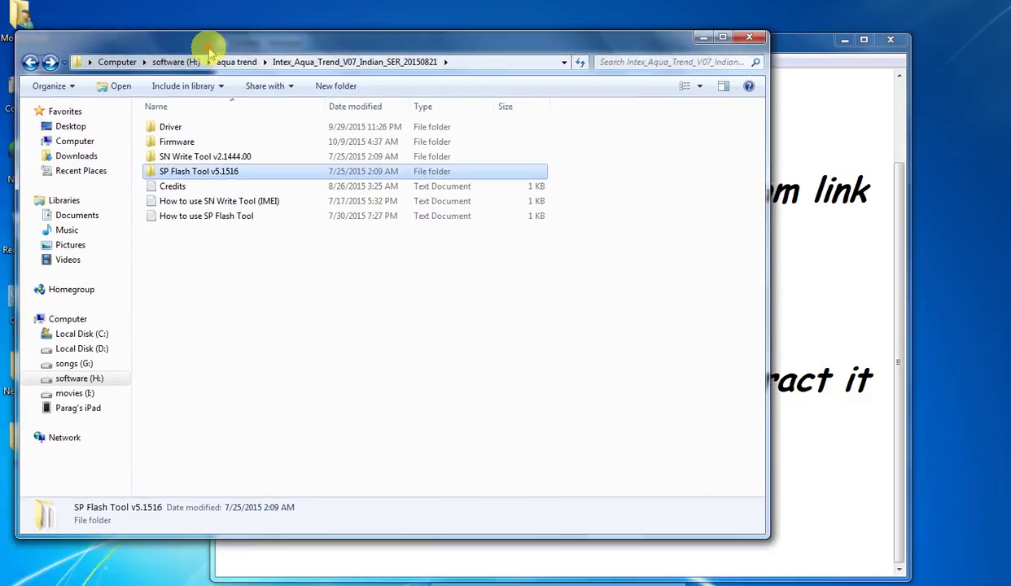
- Open the SP Flash Tool v5.1516 folder and run flash_tool as administrator
double_click(183, 173)
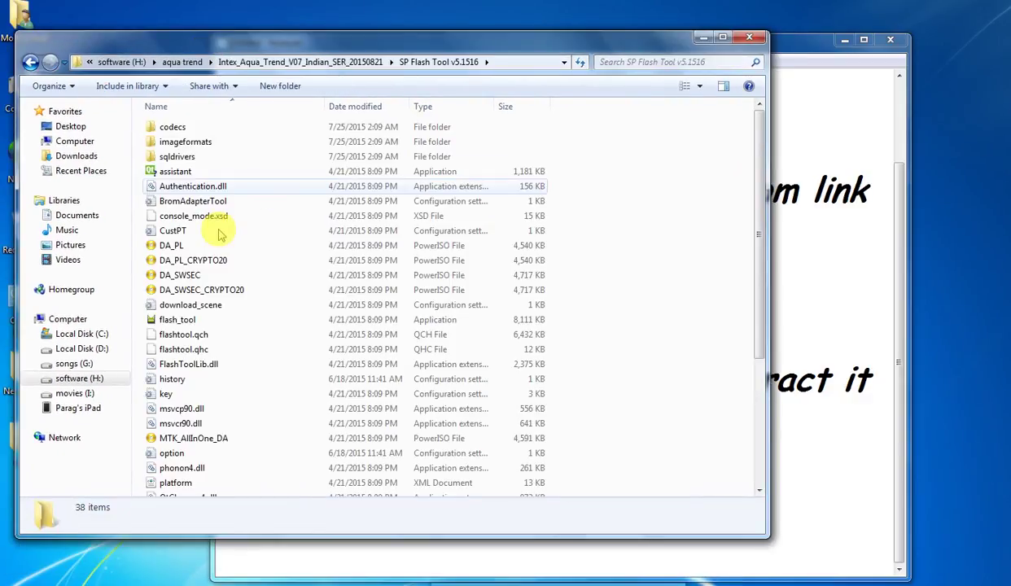
click(172, 323)
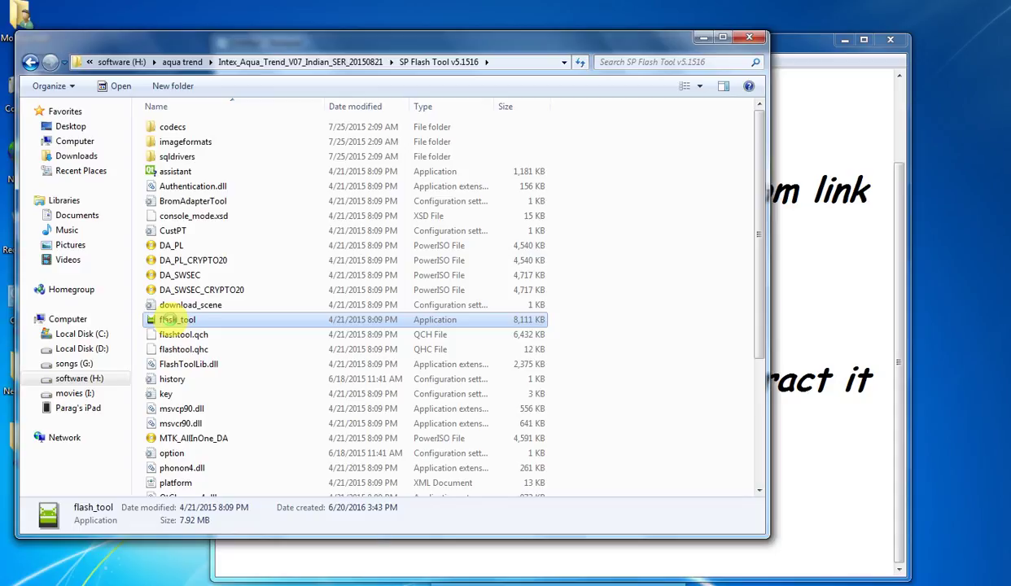
right_click(172, 320)
click(219, 307)
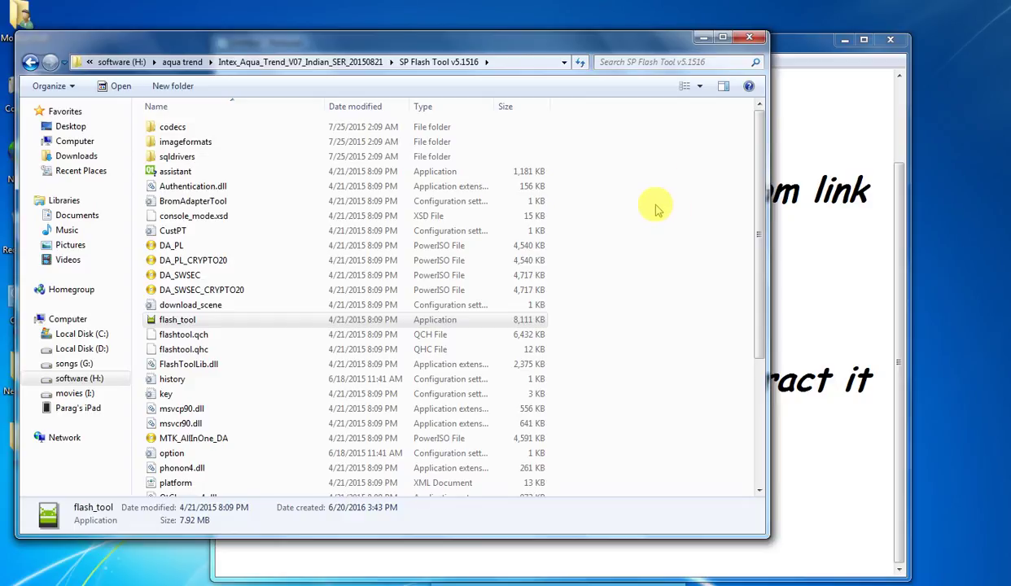
- Minimize the folder and Notepad windows, and bring the SP Flash Tool v5.1516 folder back up
click(703, 38)
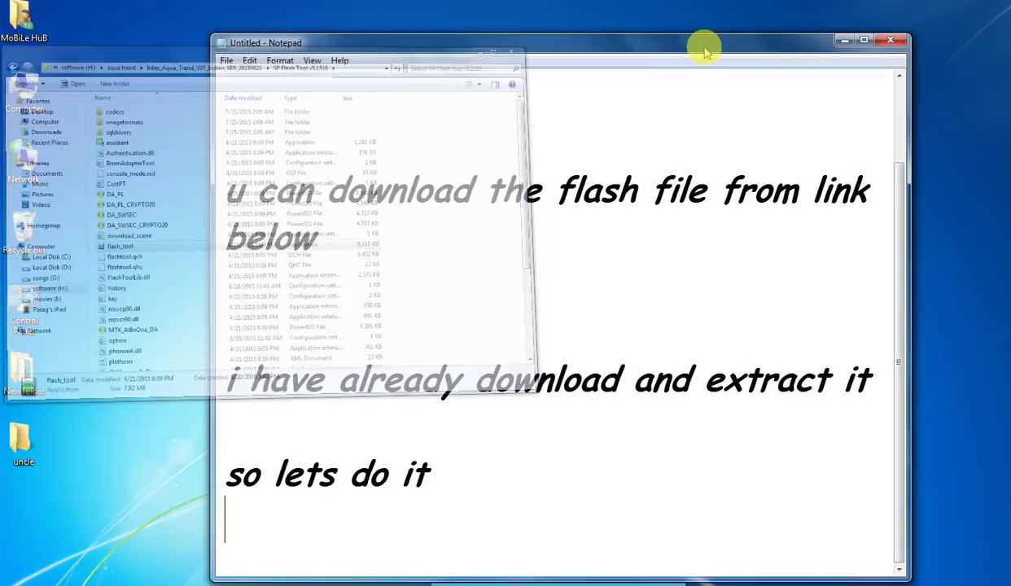
click(843, 39)
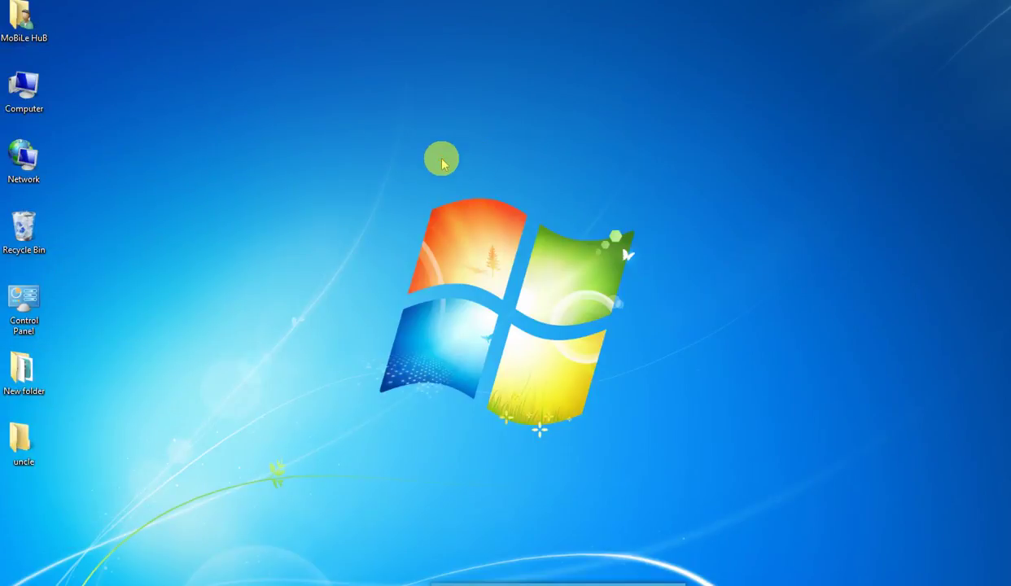
mouse_move(3, 236)
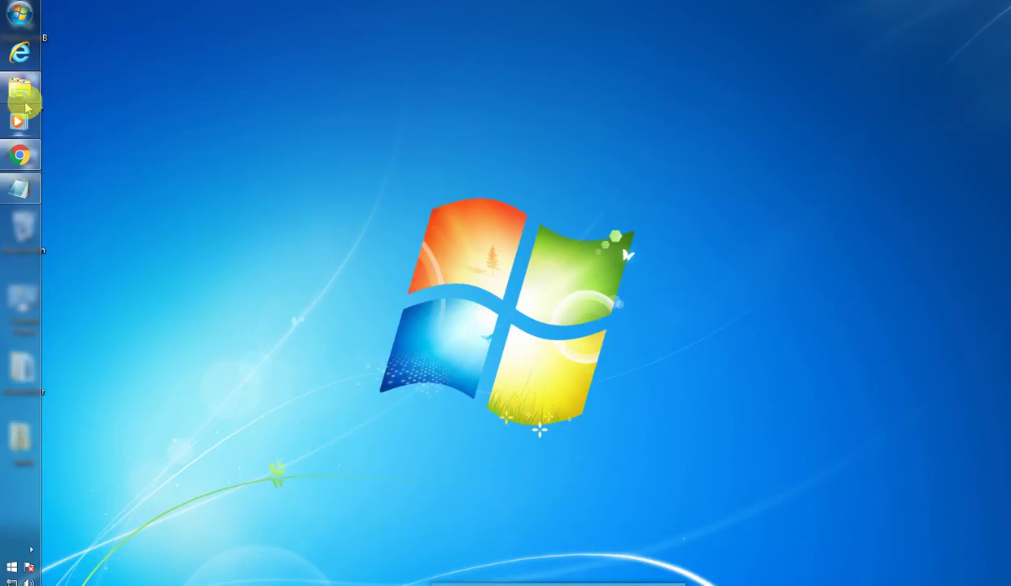
click(19, 93)
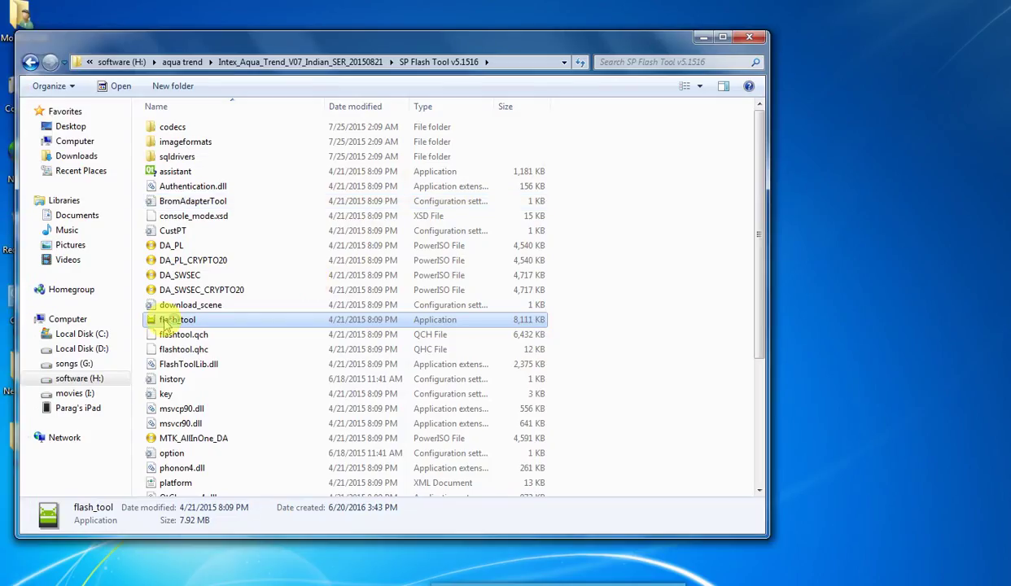
- Launch the flash_tool application again with administrator rights
right_click(167, 322)
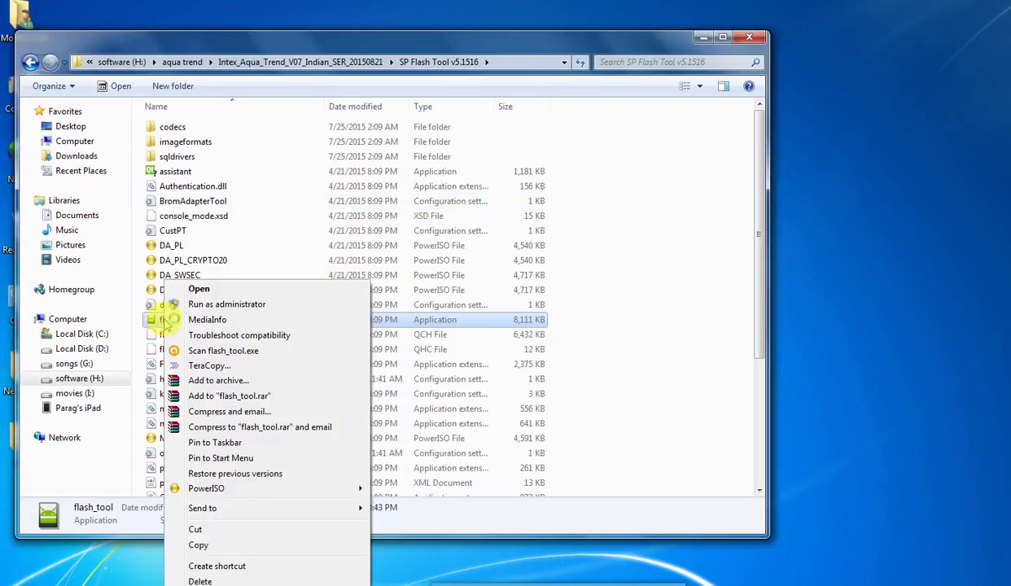
click(655, 336)
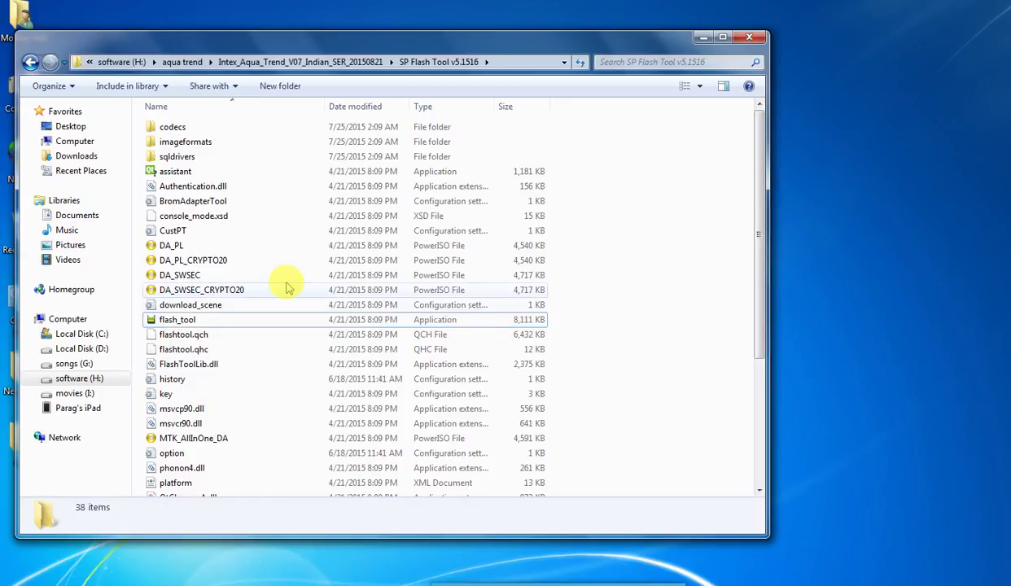
right_click(171, 324)
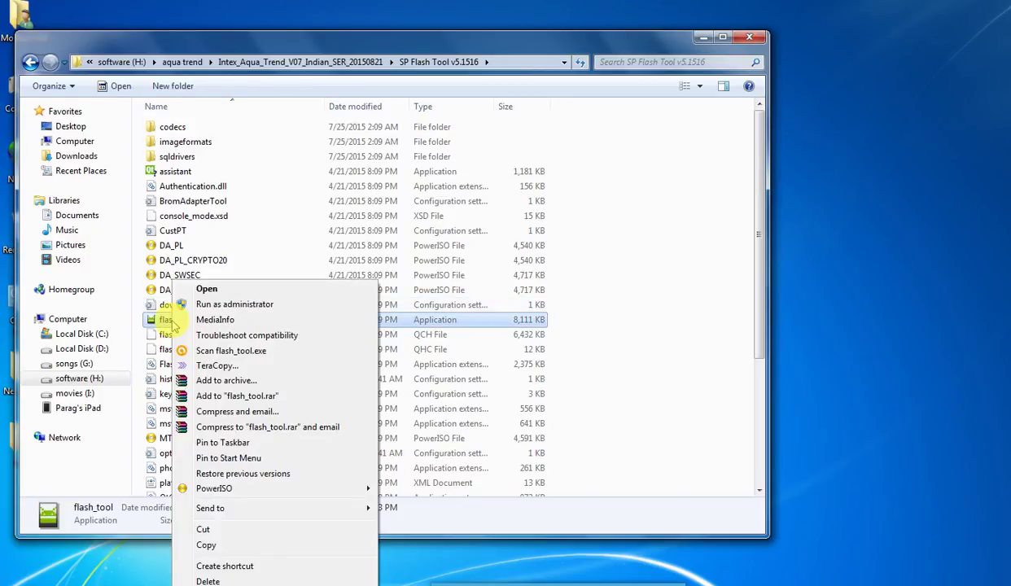
click(239, 308)
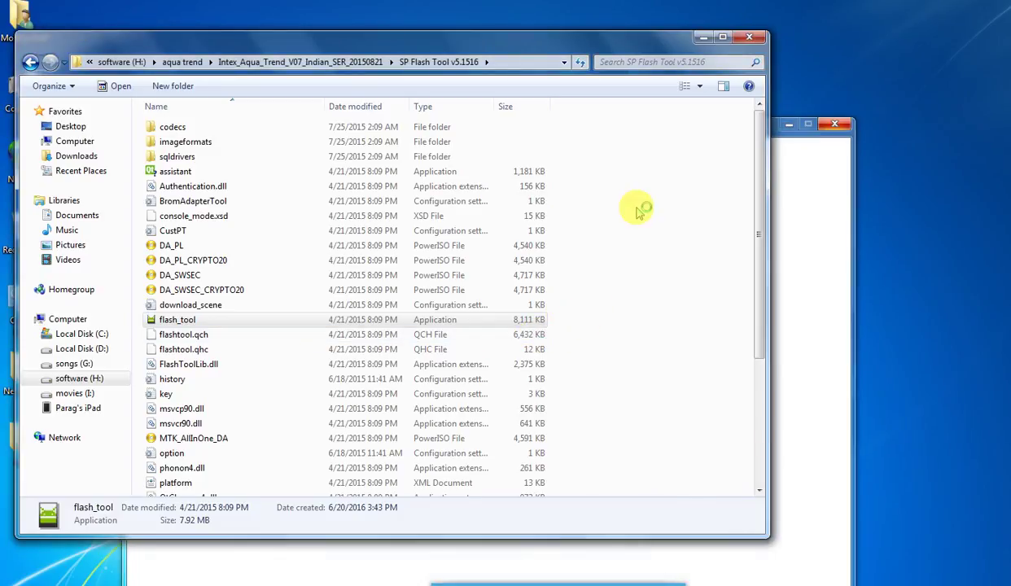
- Minimize the folder window, close the extra Smart Phone Flash Tool window behind and reposition the remaining one fully on the desktop
click(700, 39)
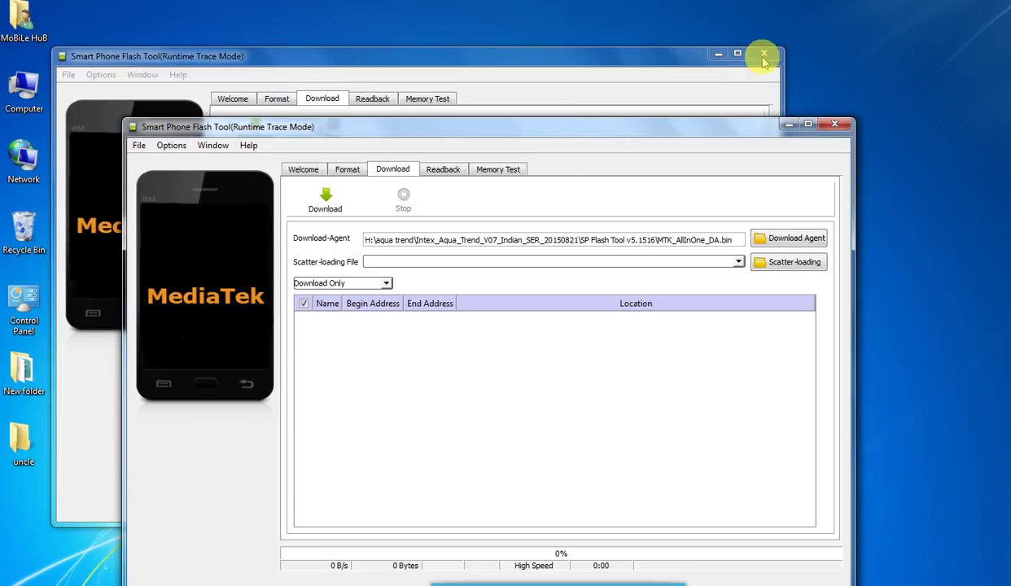
click(764, 54)
drag(541, 127, 520, 59)
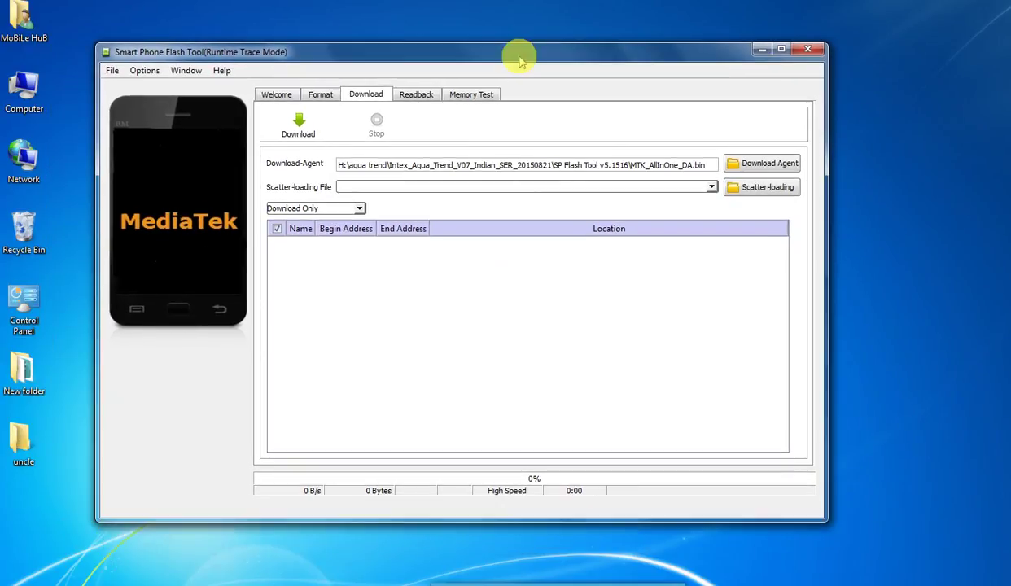
- Load the scatter file MT6735_Android_scatter from the Firmware folder of Intex_Aqua_Trend_V07_Indian_SER_20150821 into the flash tool
click(760, 191)
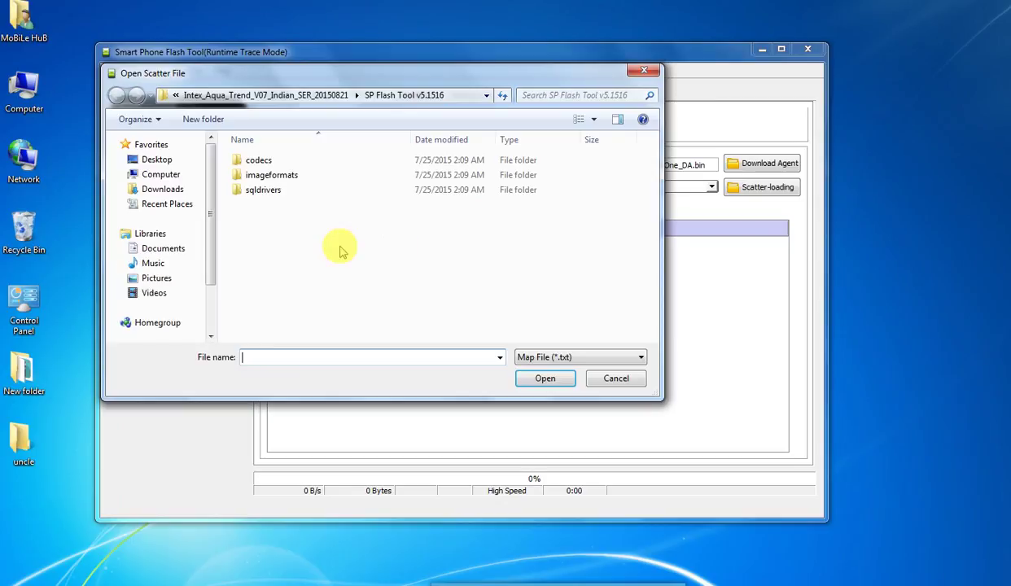
click(322, 95)
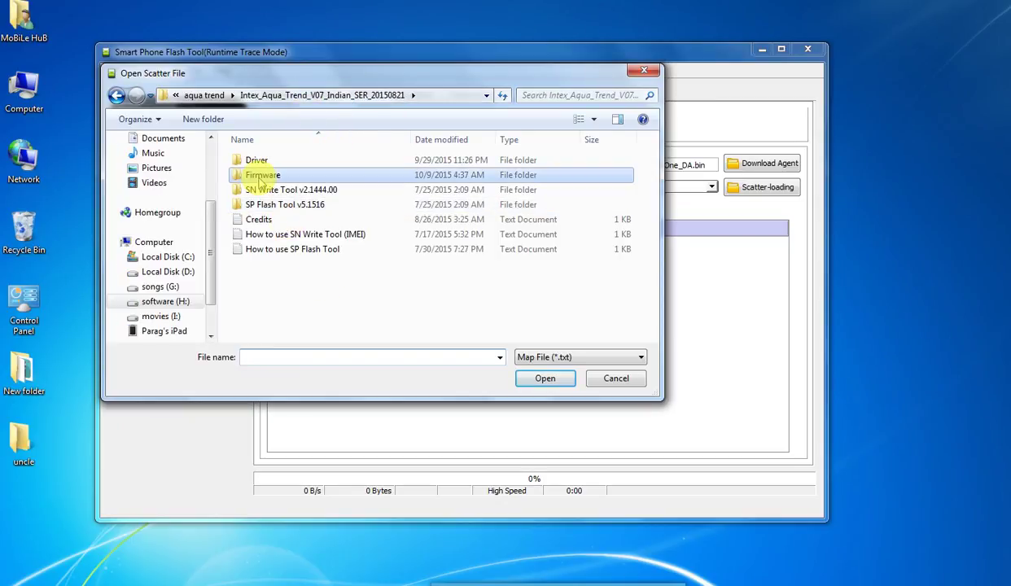
click(279, 178)
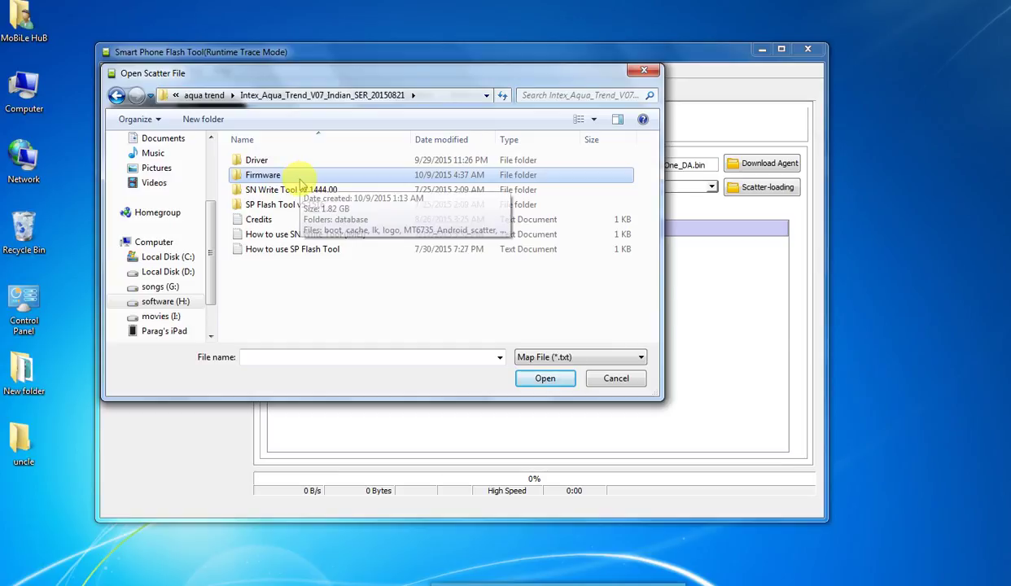
double_click(298, 180)
click(283, 179)
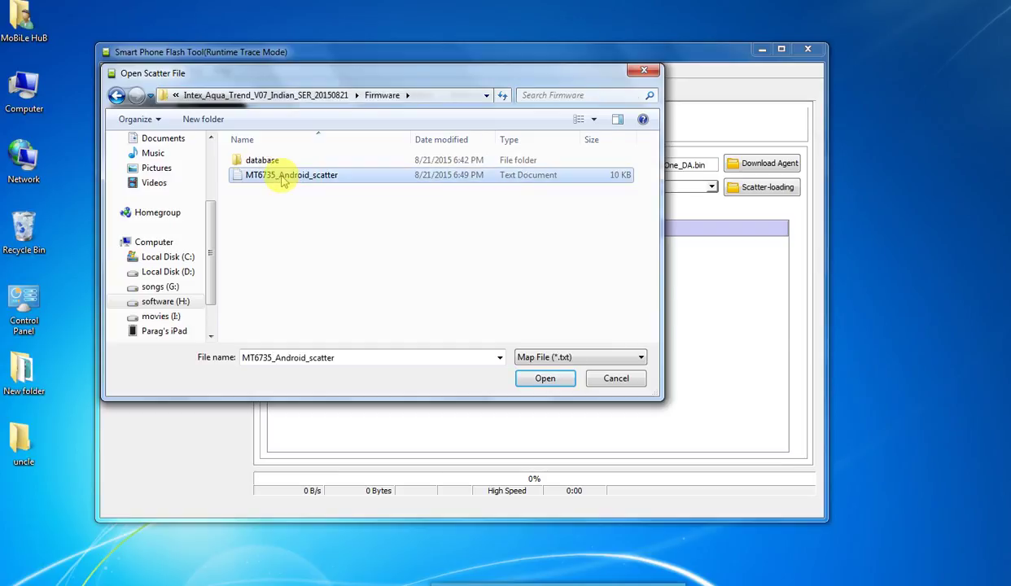
double_click(283, 179)
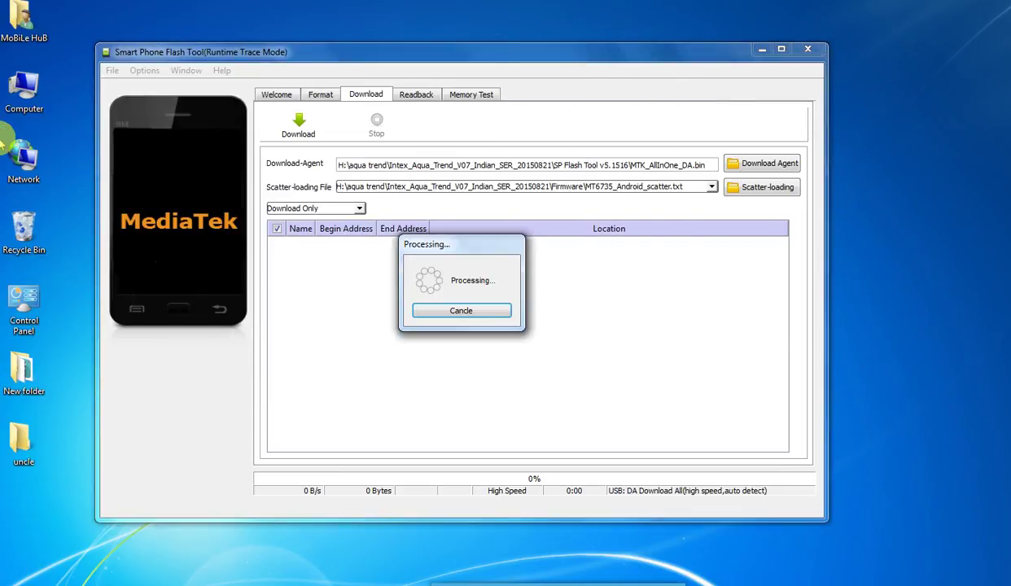
- Switch to the open Notepad note and add the line "open the scatter file" at its end
mouse_move(10, 159)
click(20, 189)
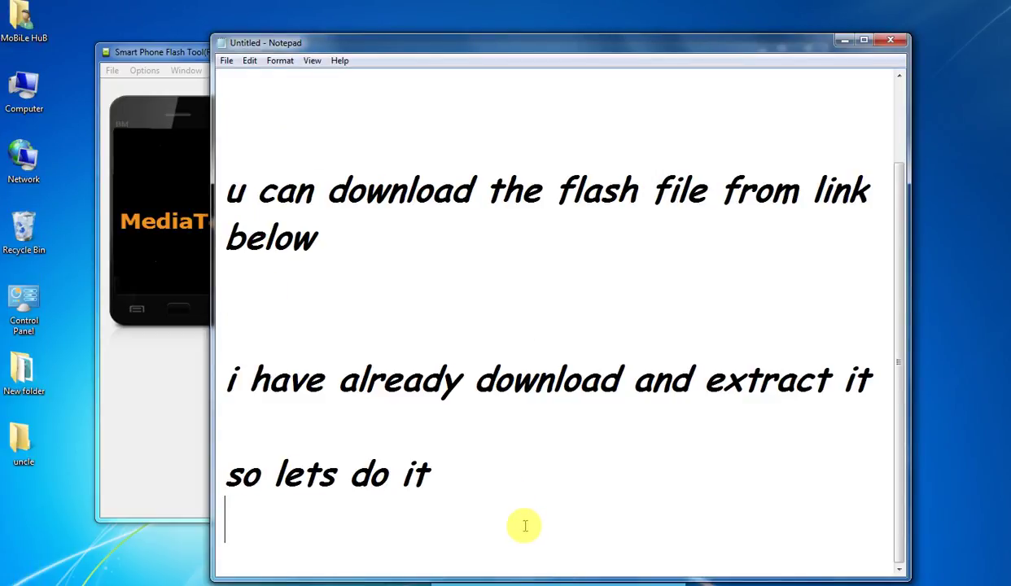
text(open the )
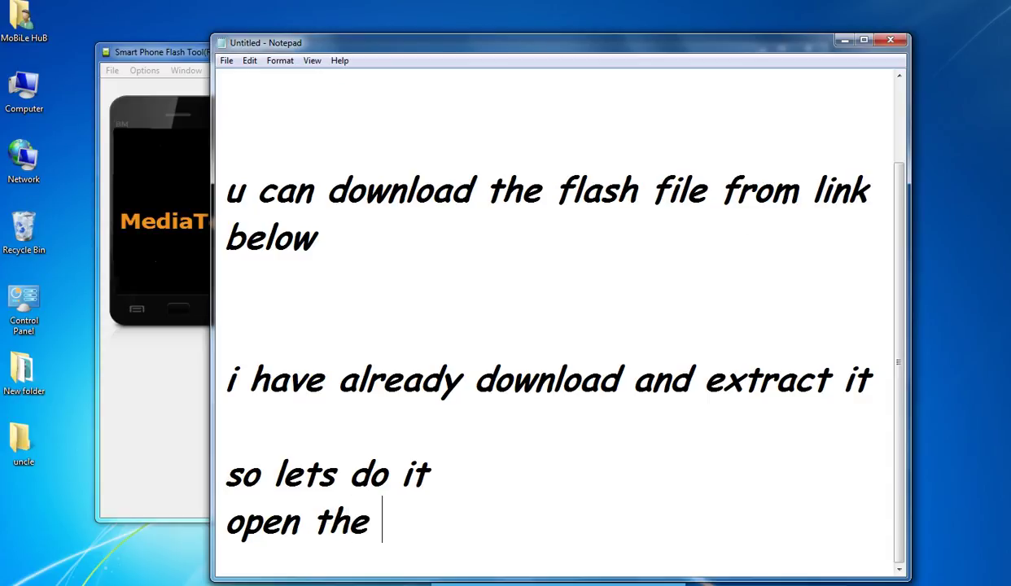
text(scatter )
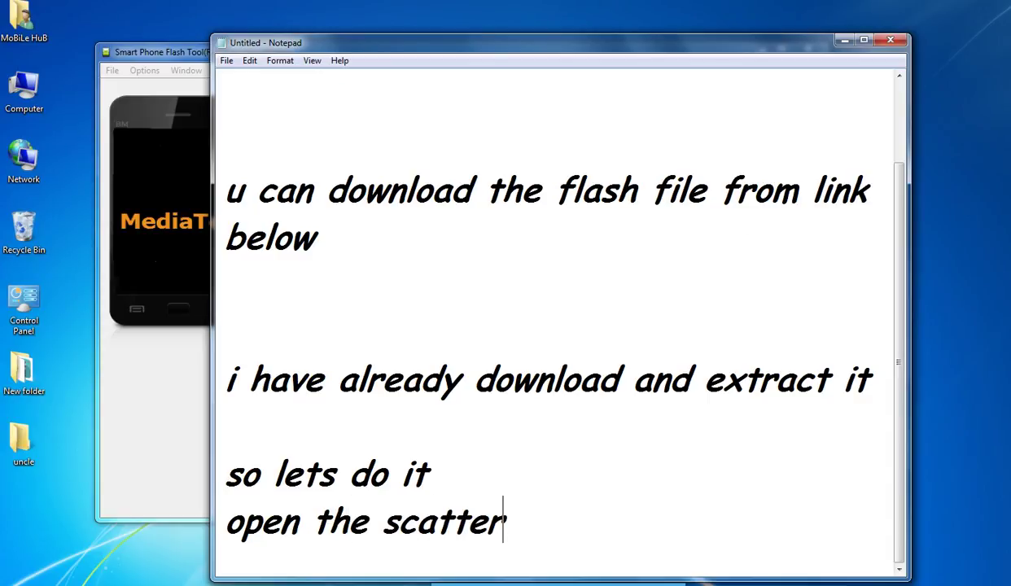
text(file)
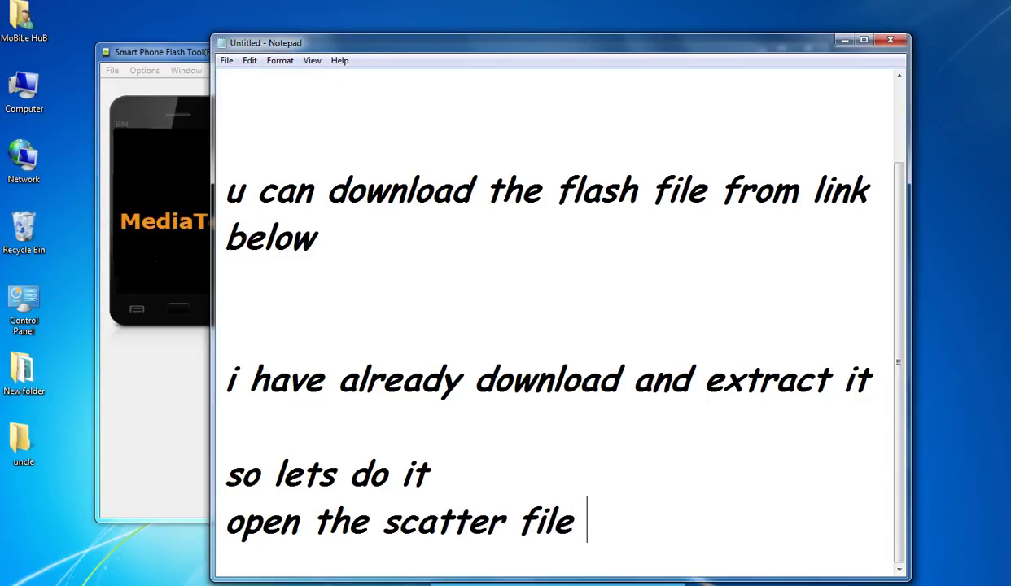
- Check the loaded partition list in Smart Phone Flash Tool, and add the line "click on download" to the Notepad note
click(151, 420)
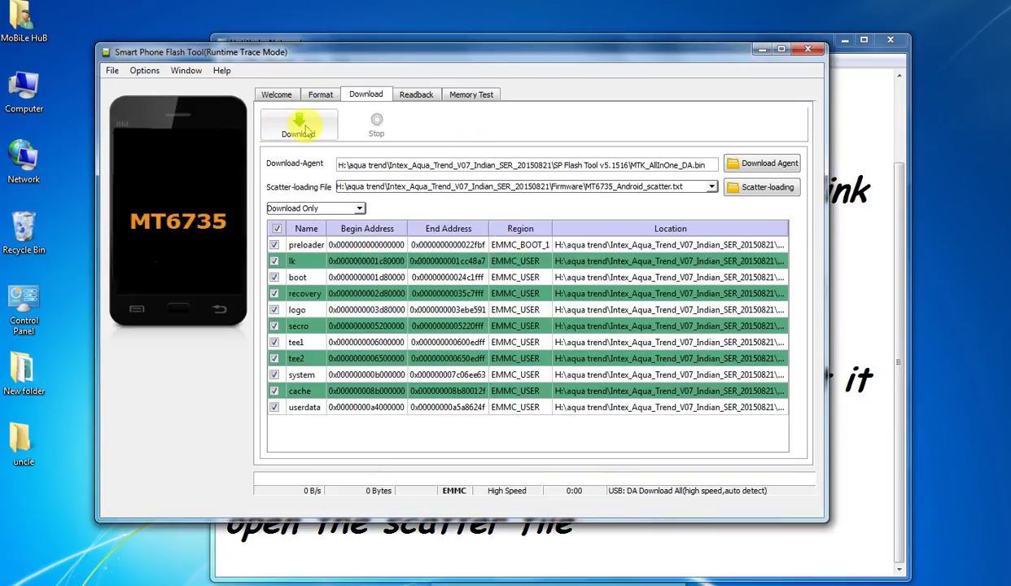
click(722, 538)
key(Return)
text(cl)
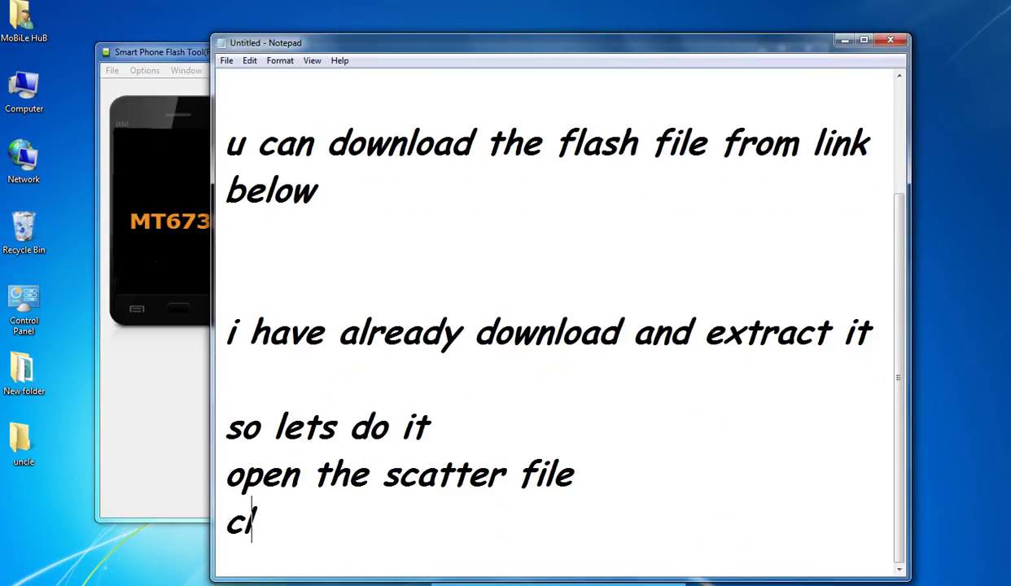
text(ick on )
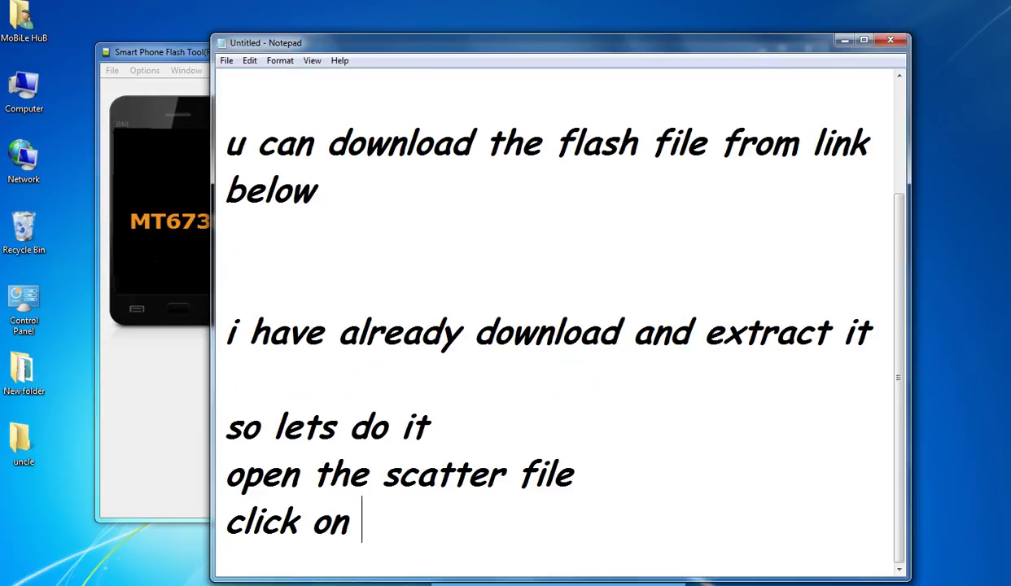
text(download)
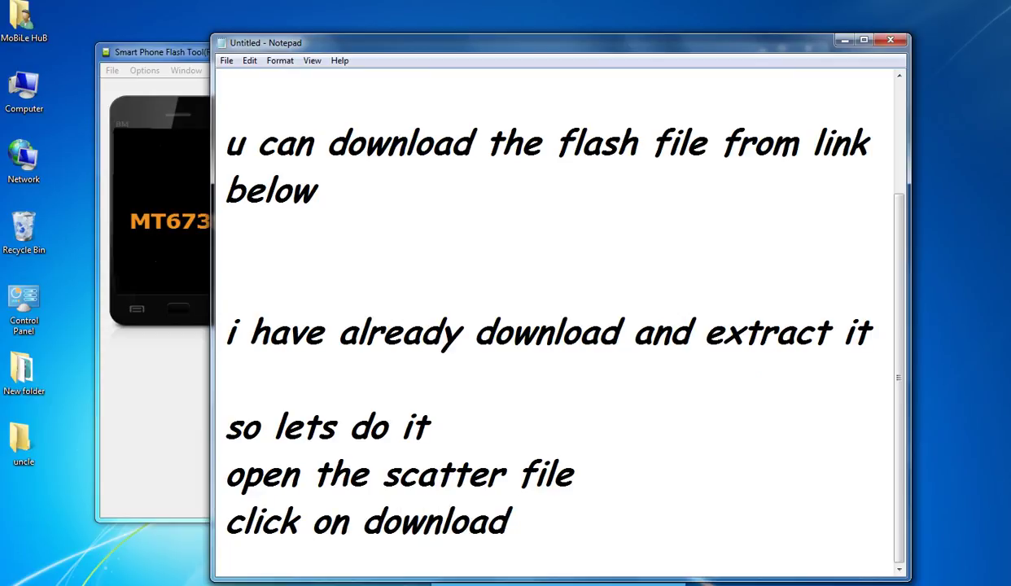
key(Return)
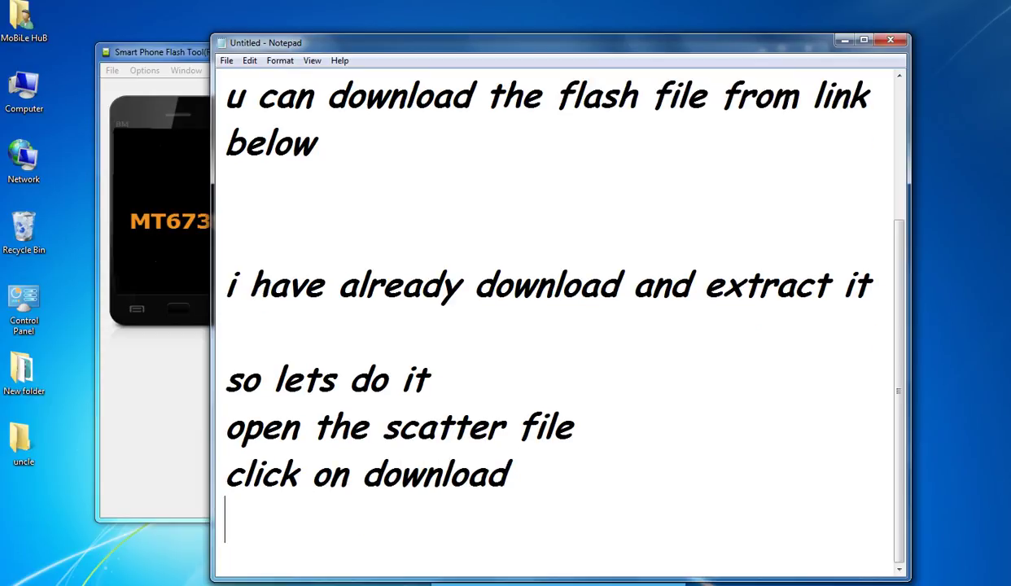
- Switch to Smart Phone Flash Tool and start the firmware download with all partitions in Download Only mode
click(183, 434)
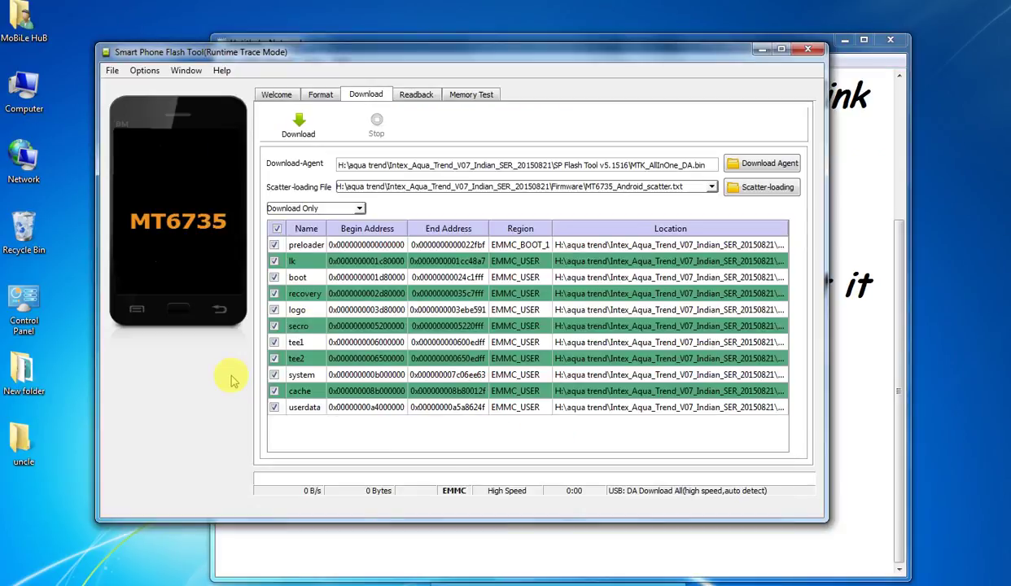
click(300, 133)
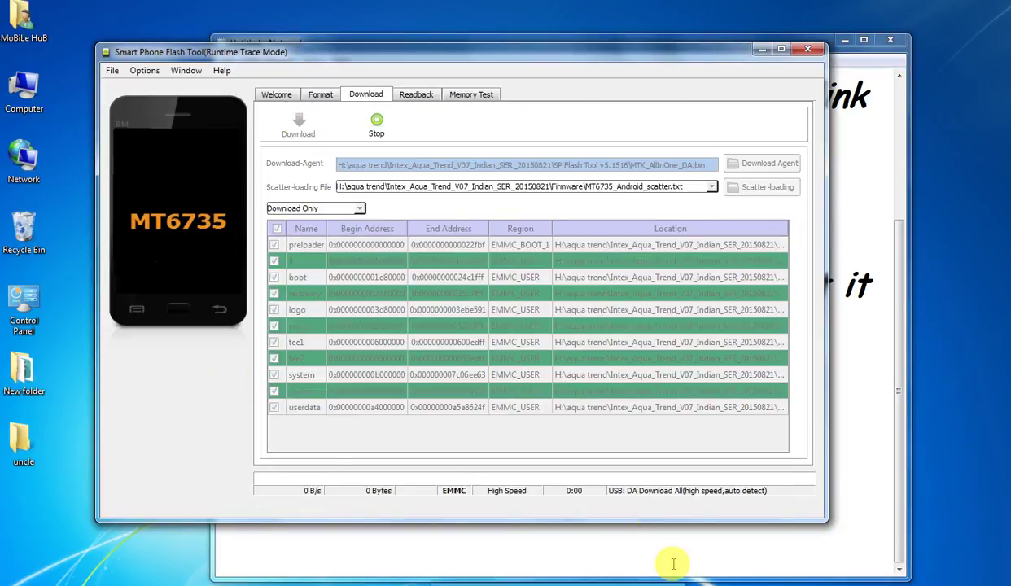
- Switch to Notepad and add the instruction "attach the device via usb and press and hold volume down key"
click(699, 535)
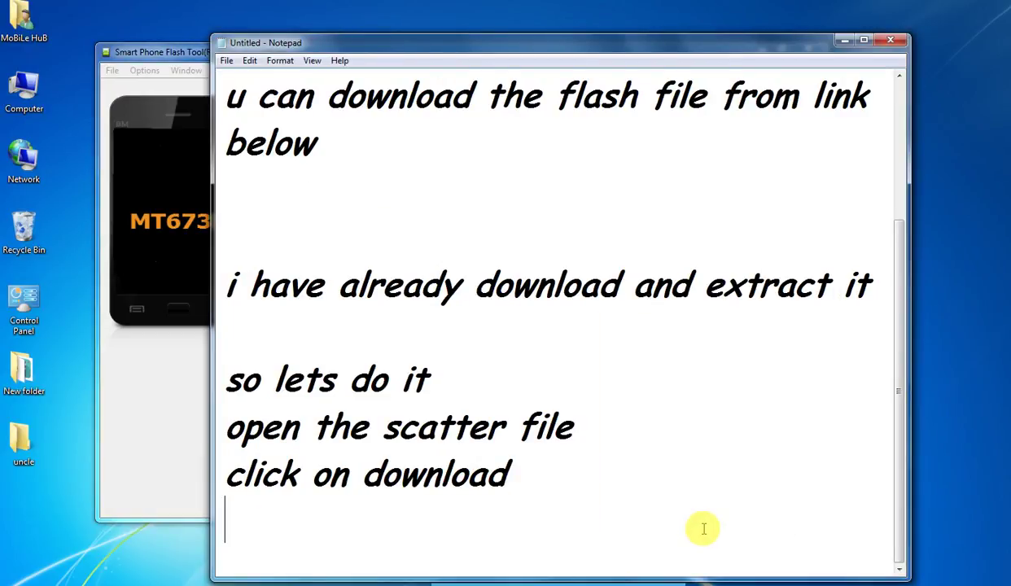
text(at)
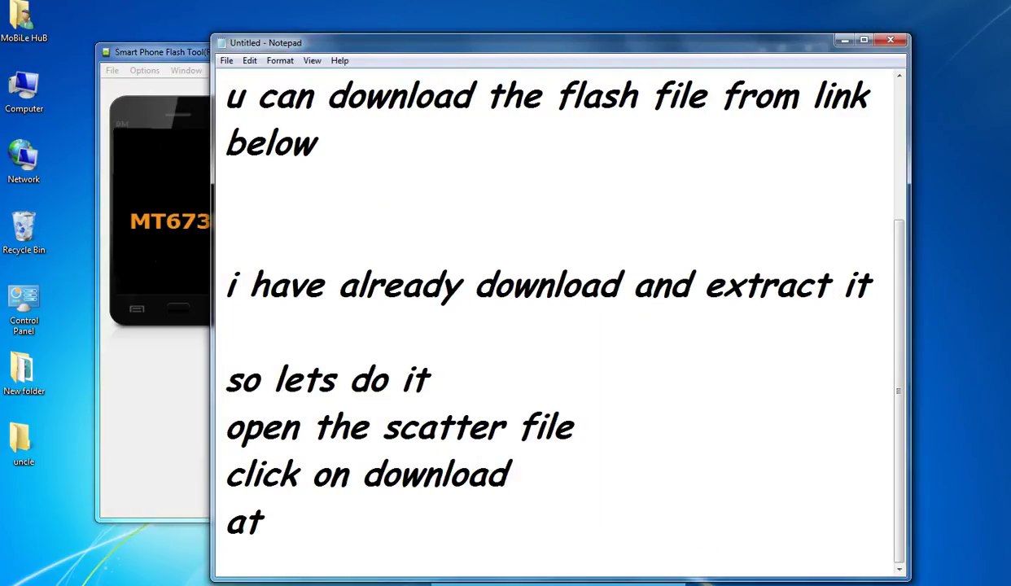
text(tach th)
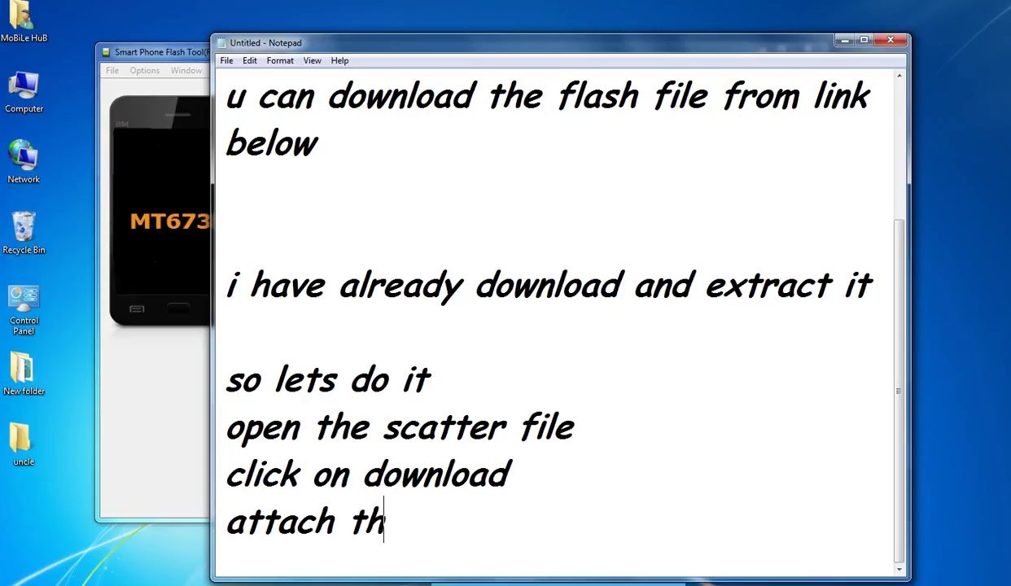
text(e dee)
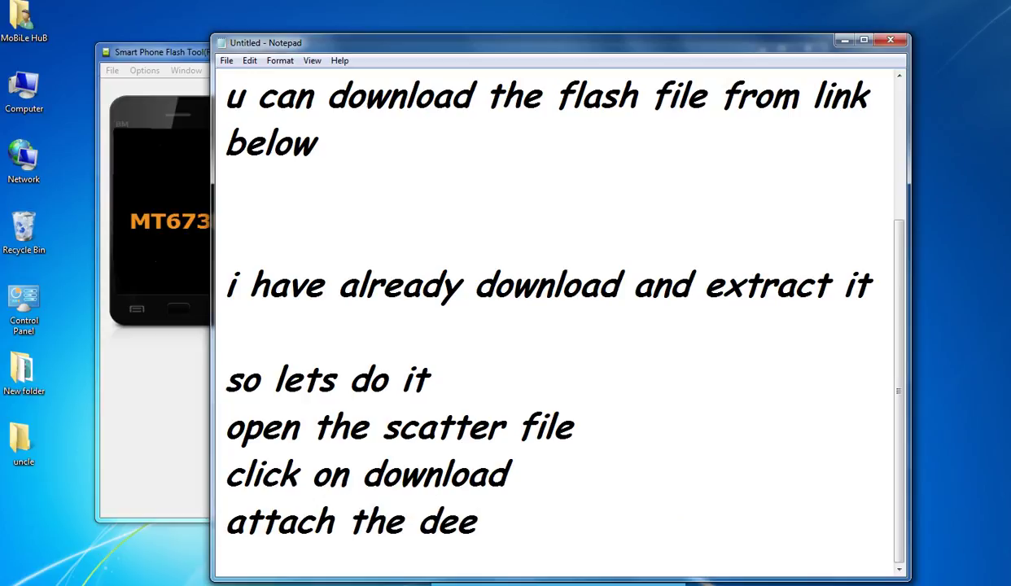
key(BackSpace)
text(vice )
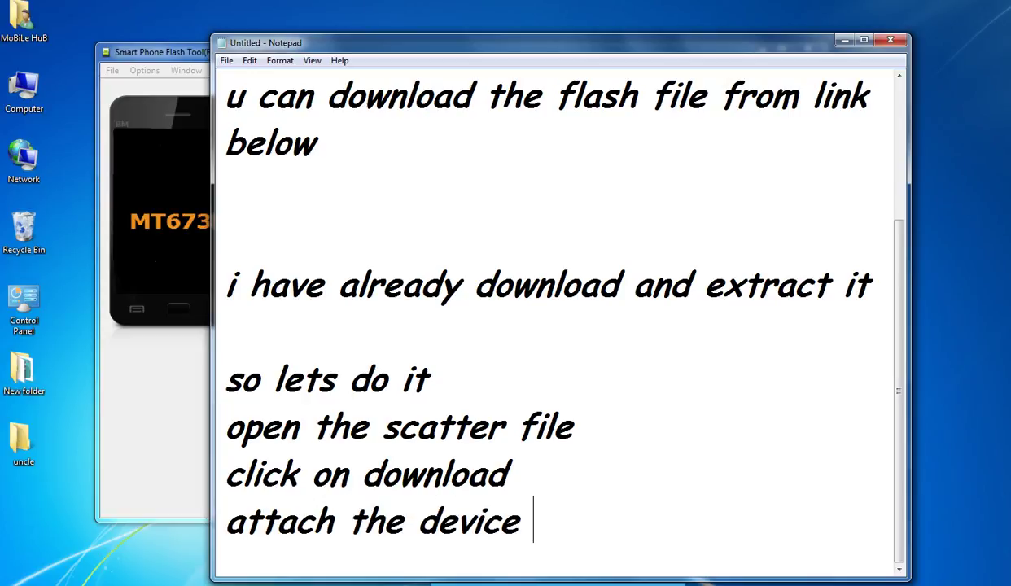
text(via usb)
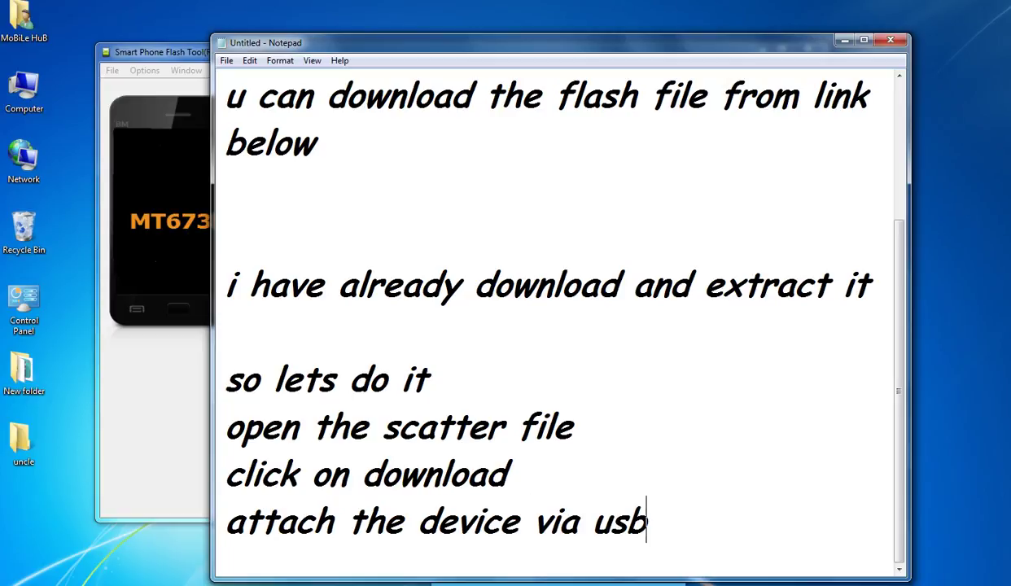
text( and pree)
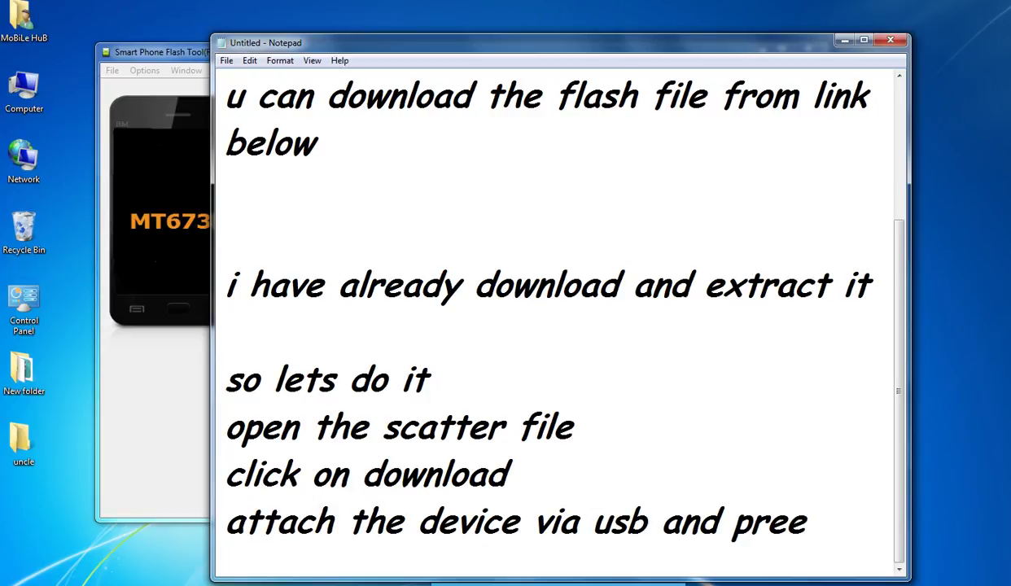
key(BackSpace)
text(ss)
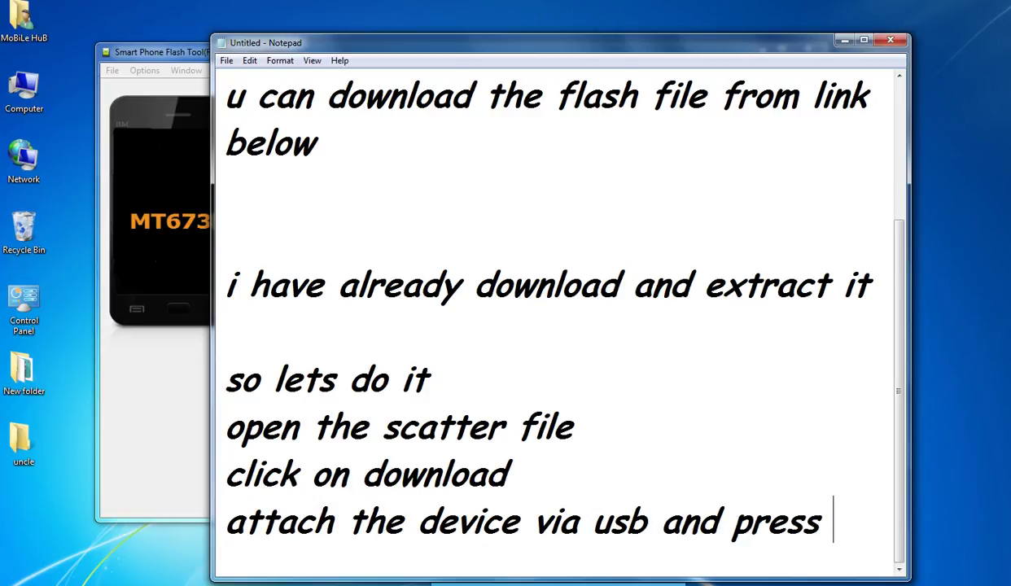
text( and hold)
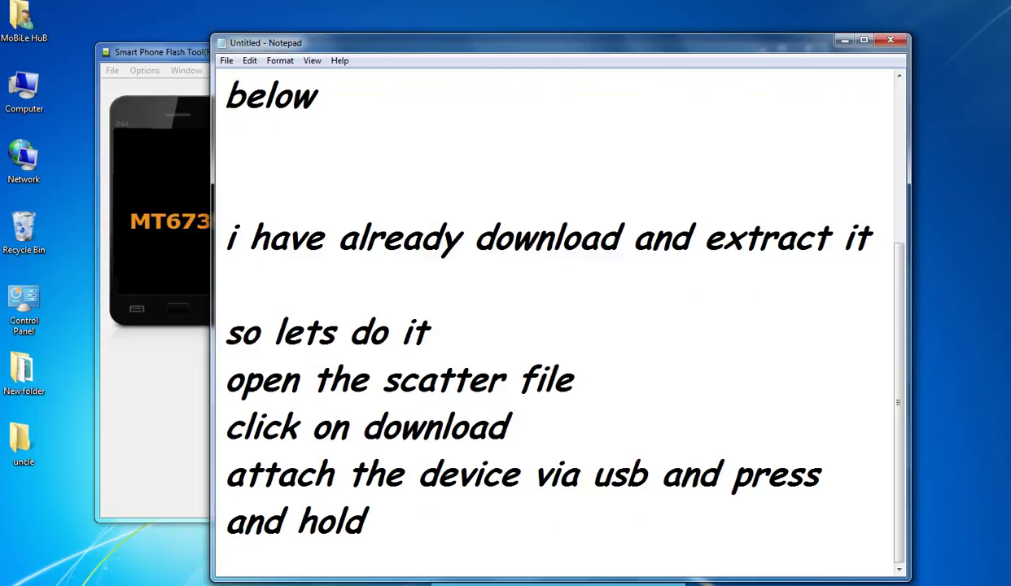
text( volume d)
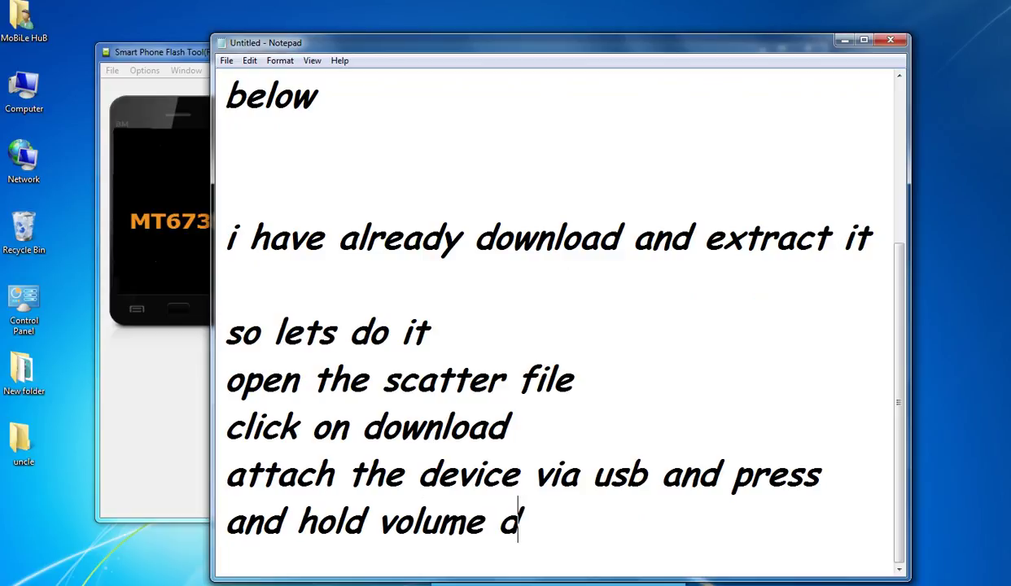
text(own key)
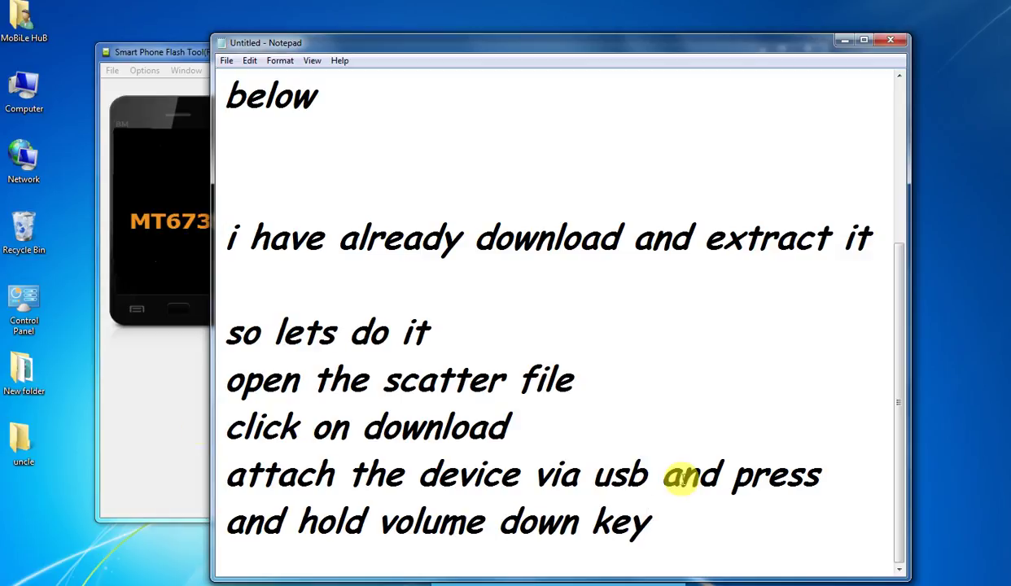
- Bring Smart Phone Flash Tool to the front and dismiss the MediaTek DA USB VCOM driver notification
click(201, 432)
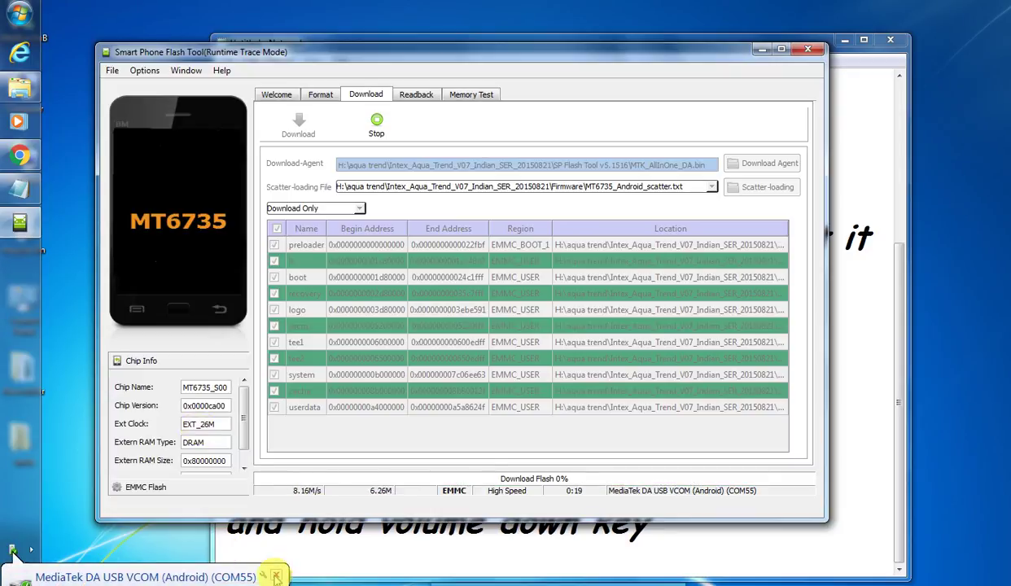
click(276, 575)
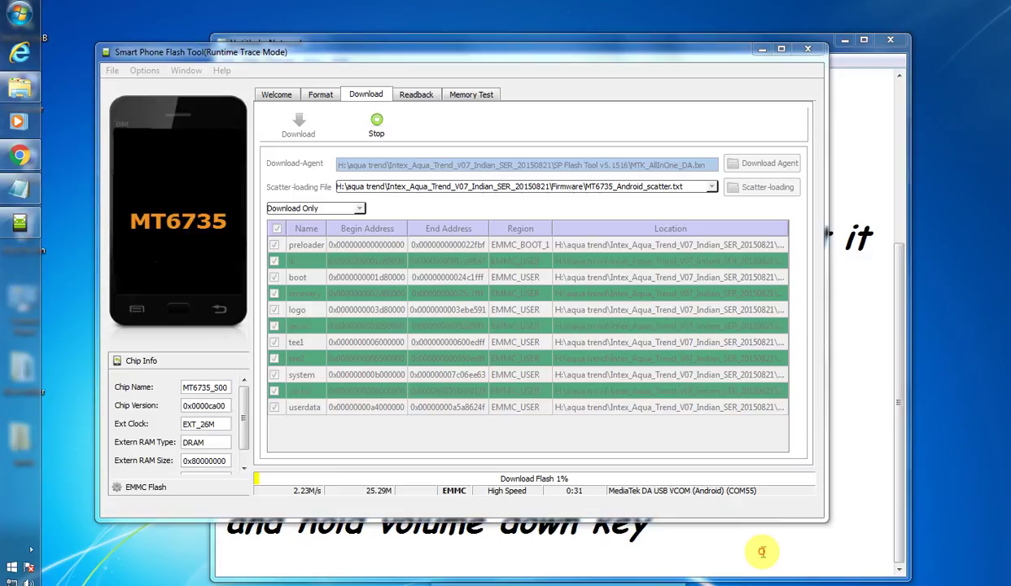
- Switch to Notepad and add the line "flashing will strt automatically" below the volume key instruction, followed by a line break
click(763, 552)
key(Return)
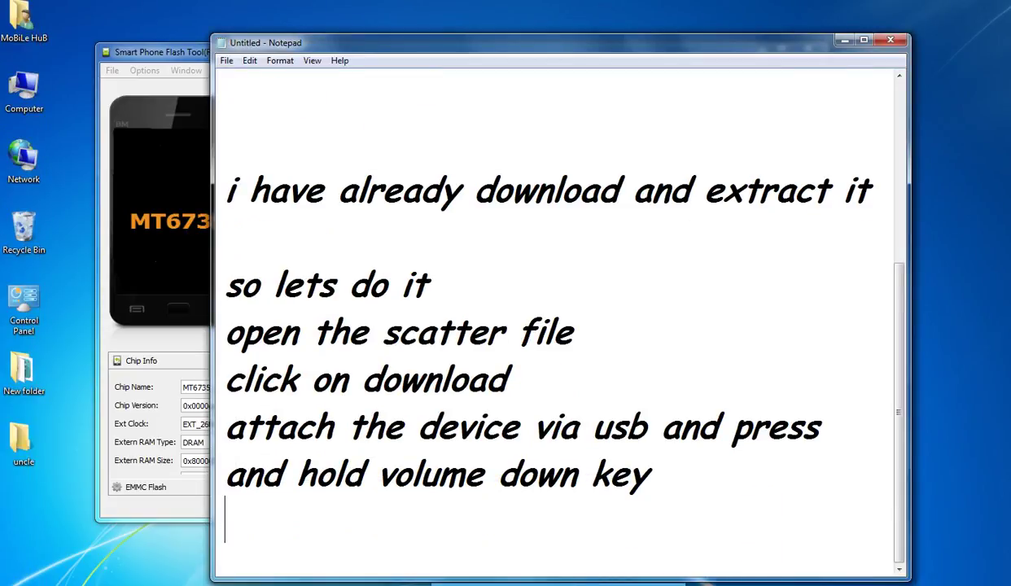
text(flashi)
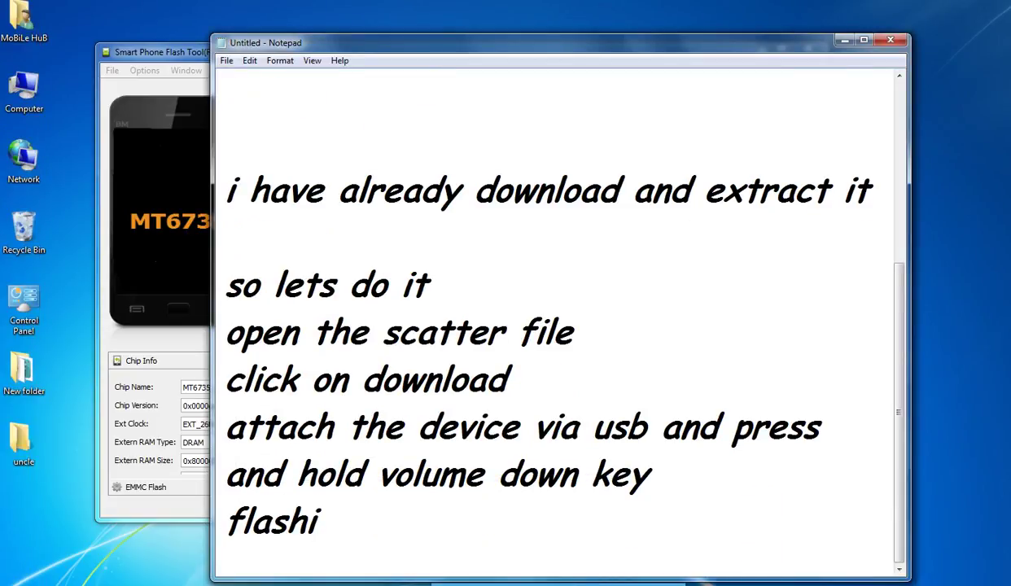
text(ng will strt )
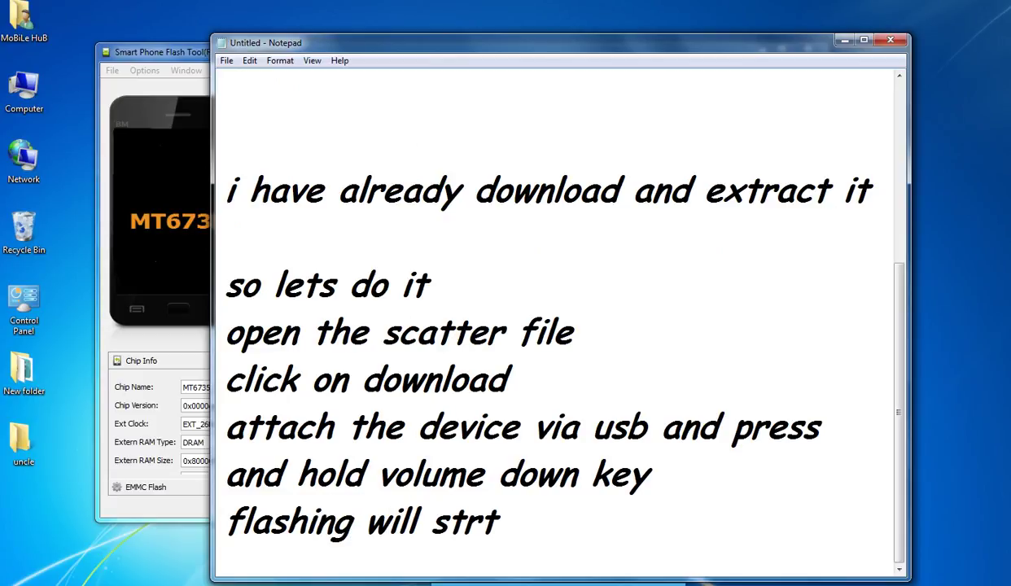
text(automat)
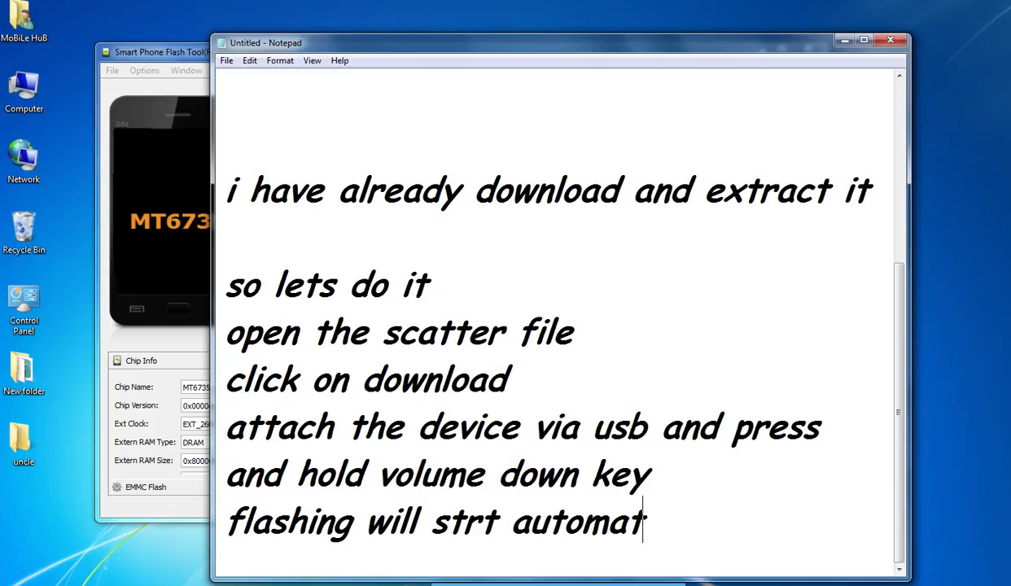
text(ically)
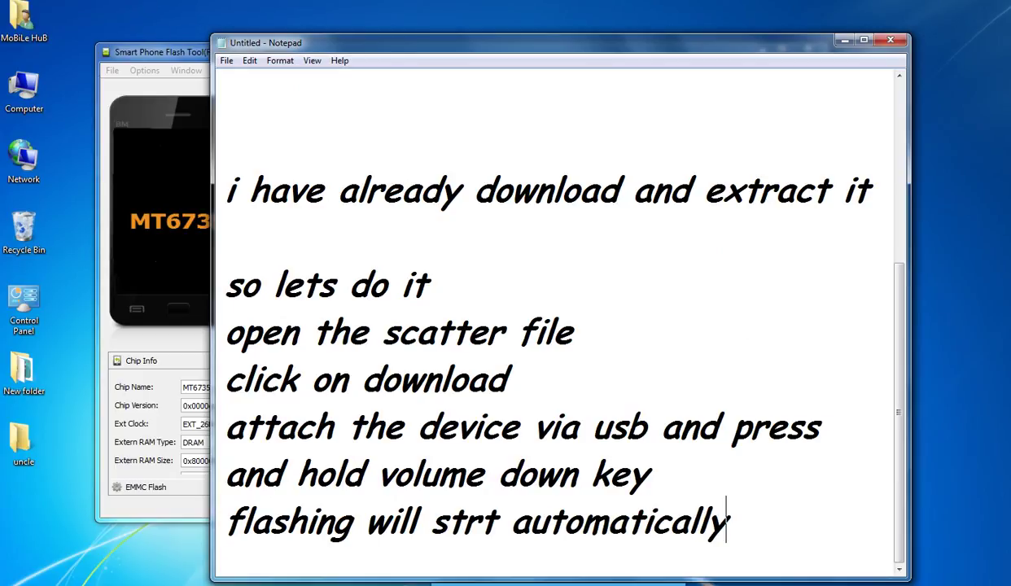
key(Return)
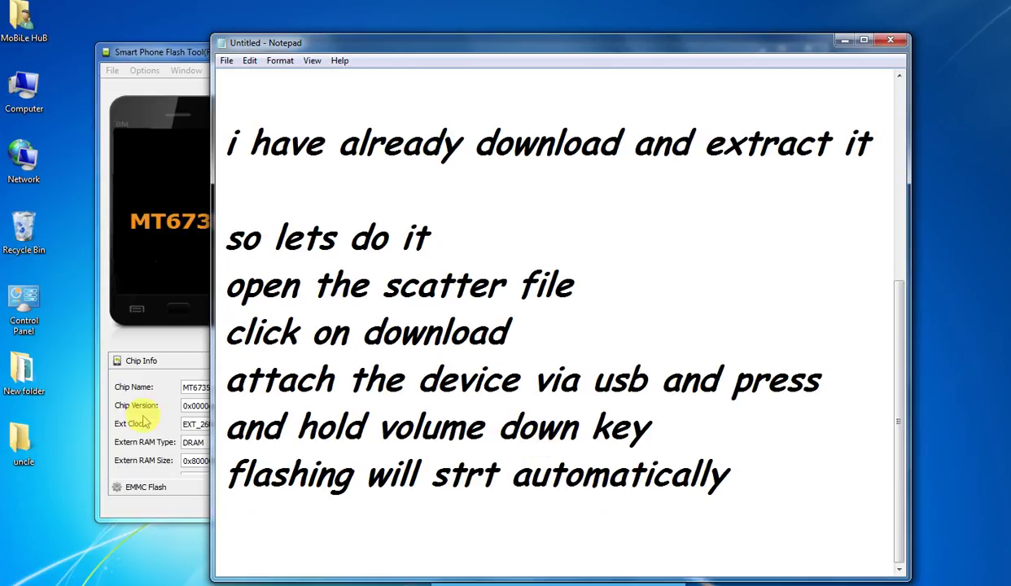
- Check the flashing progress in Smart Phone Flash Tool, and begin a new Notepad line with "dialoge" after a blank line
click(166, 502)
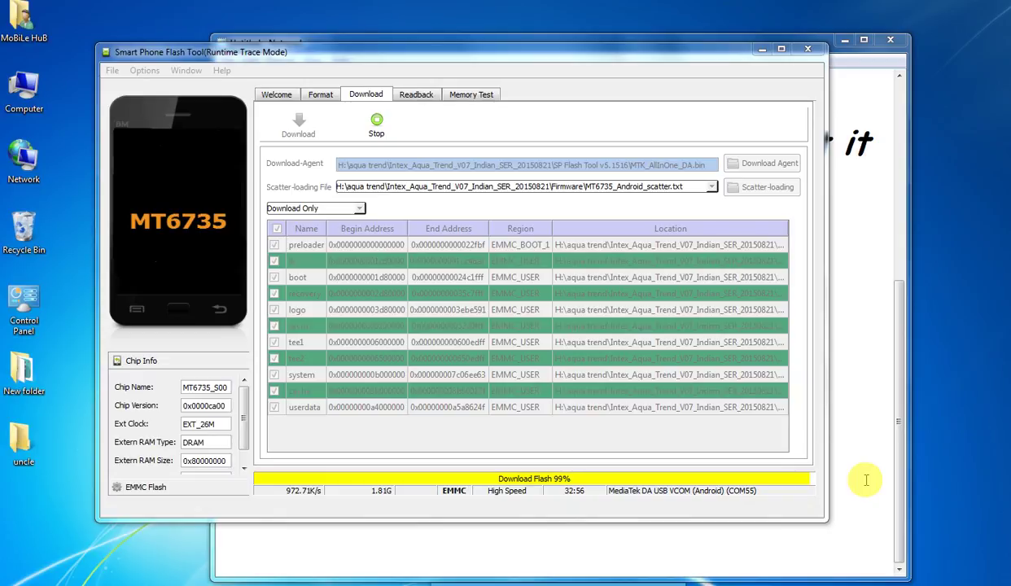
click(866, 480)
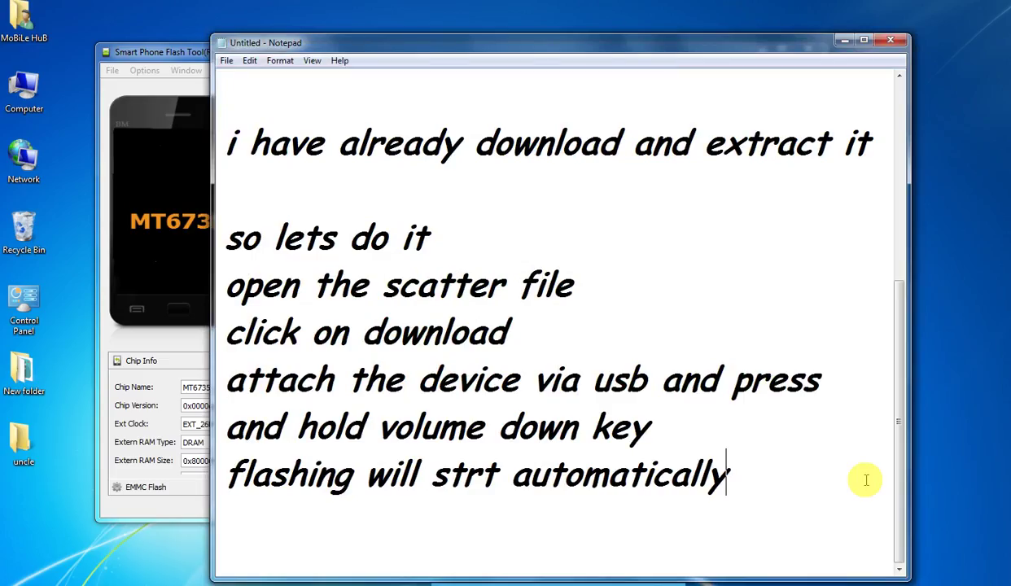
key(Return)
key(Return)
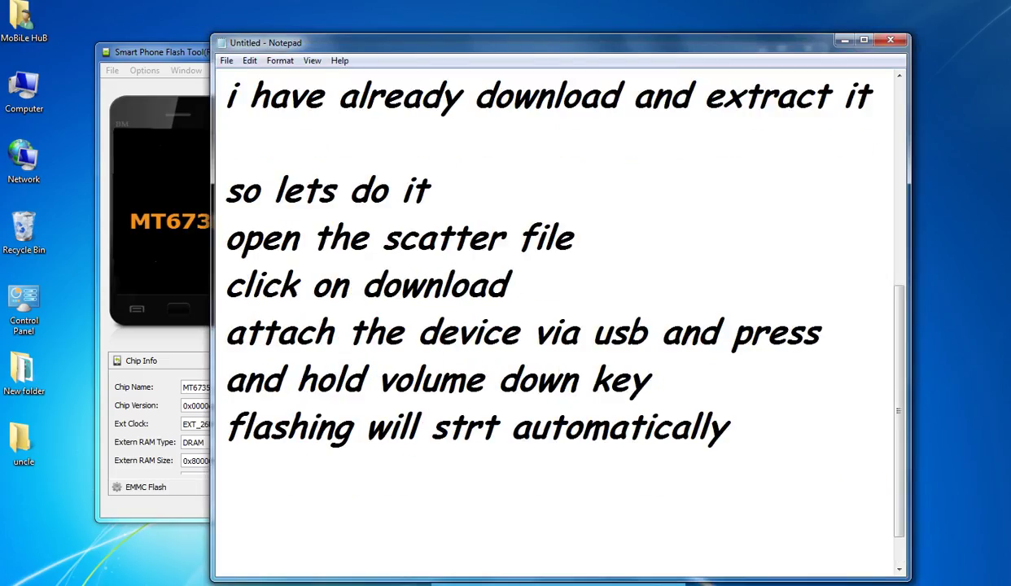
text(dialoge com)
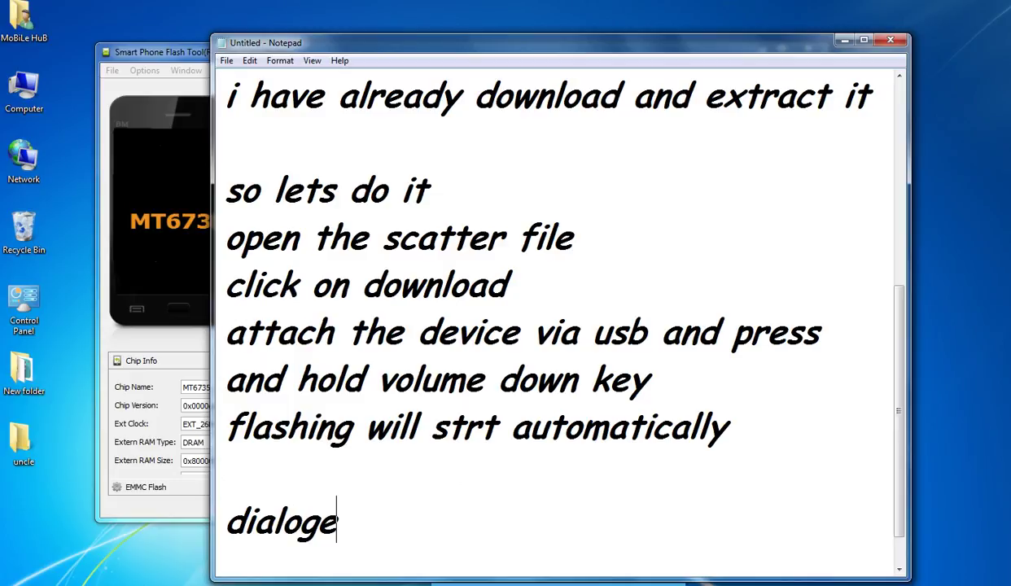